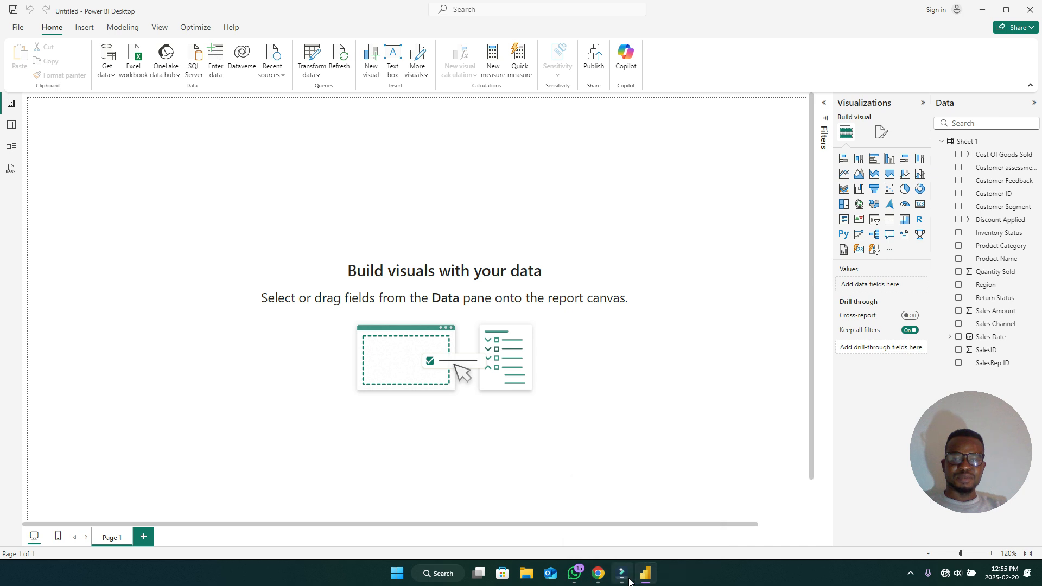
- Open the Sheet 1 data for transformation in the Power Query Editor and rename the query as Fact
mouse_move(623, 567)
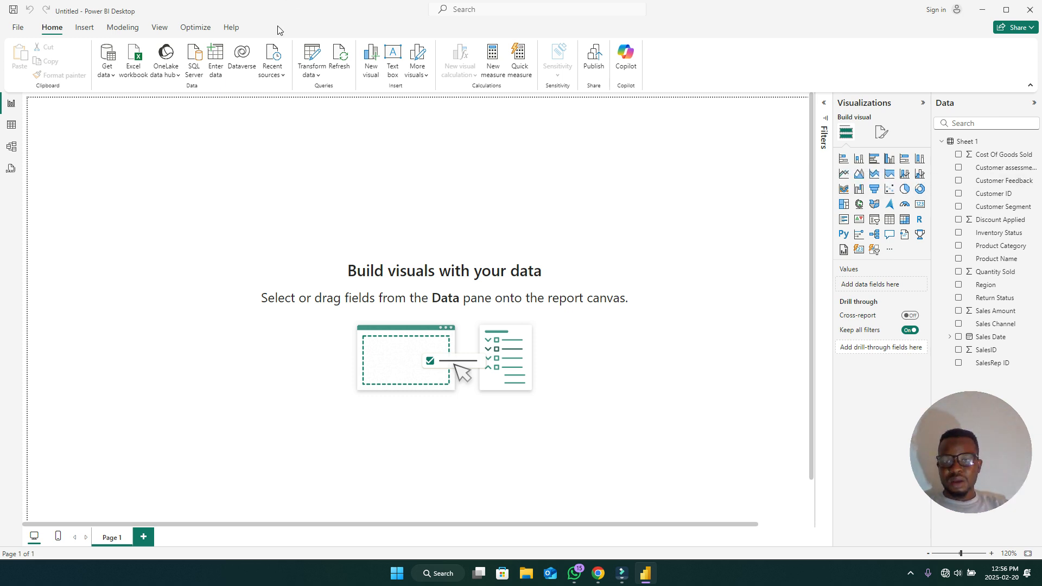
left_click(316, 59)
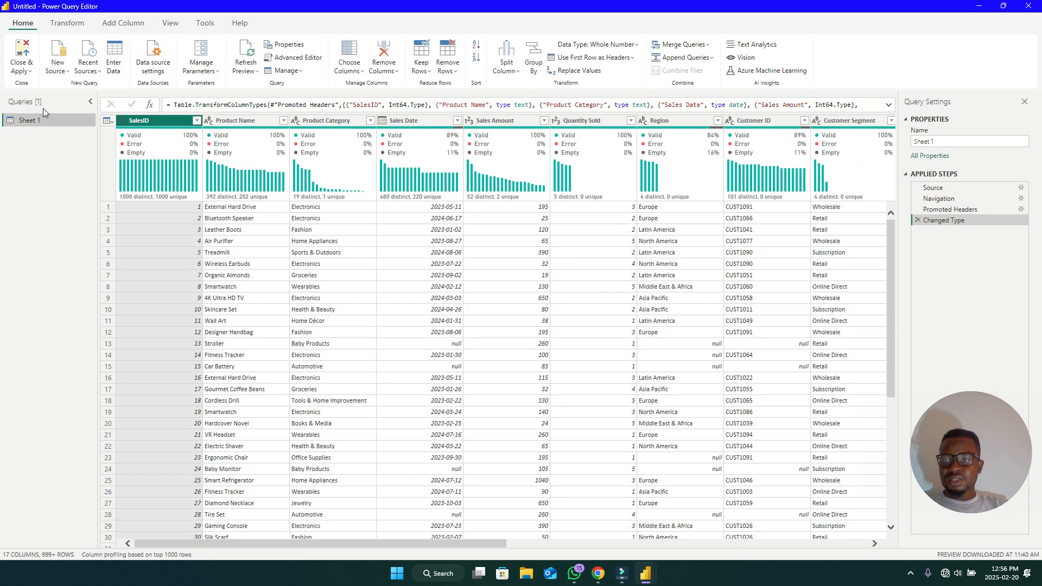
scroll(414, 298, "down", 4)
scroll(414, 298, "up", 4)
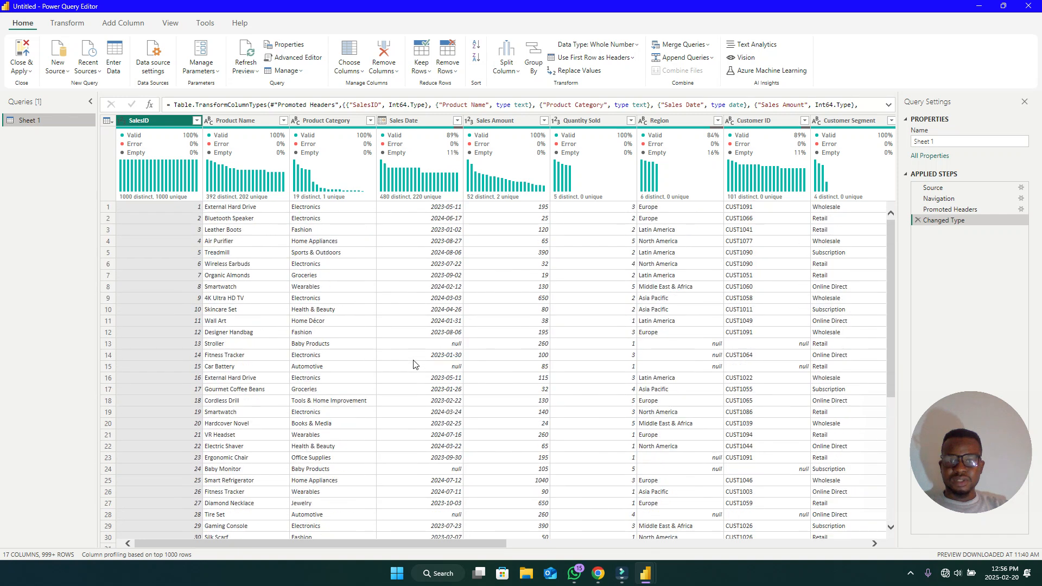
double_click(58, 116)
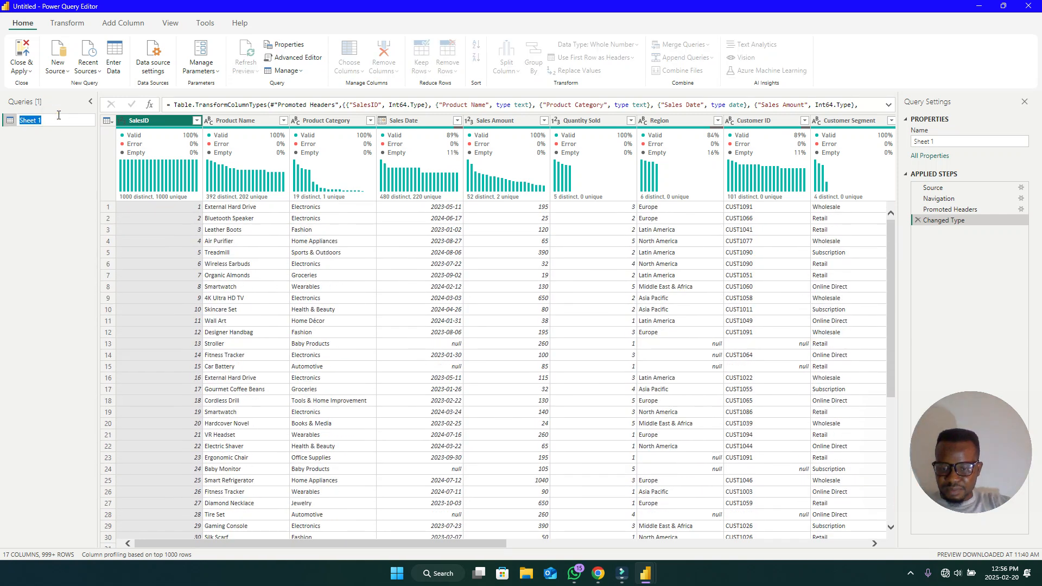
type("Fact")
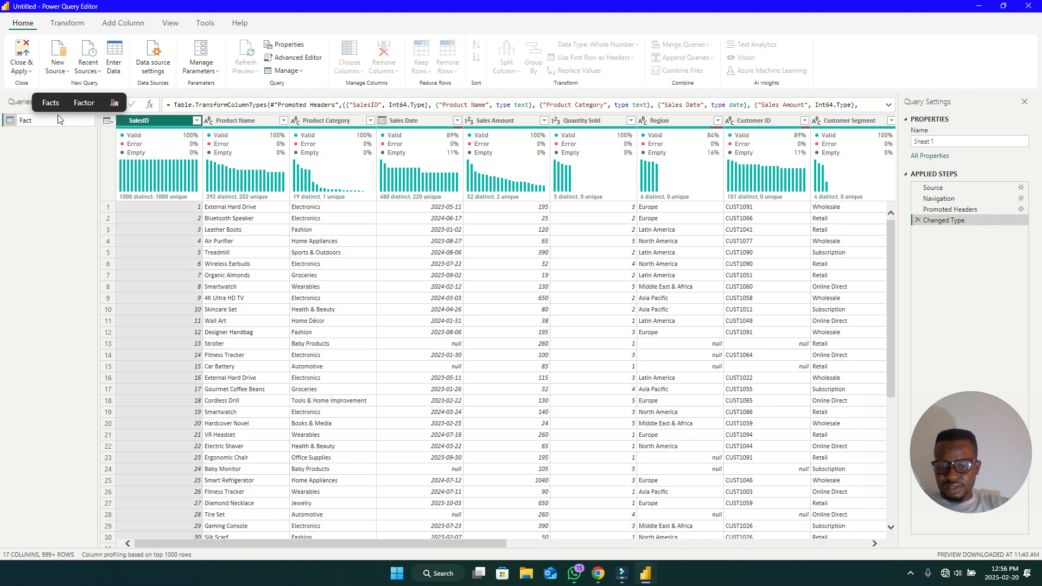
left_click(45, 139)
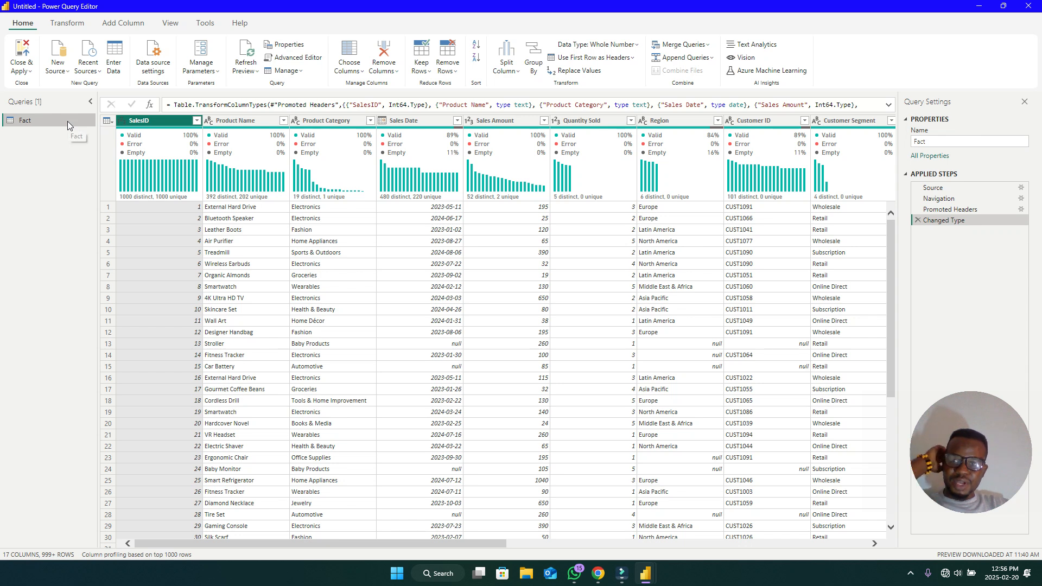
- Duplicate the Fact query and rename the copy as Sales
right_click(67, 125)
left_click(26, 143)
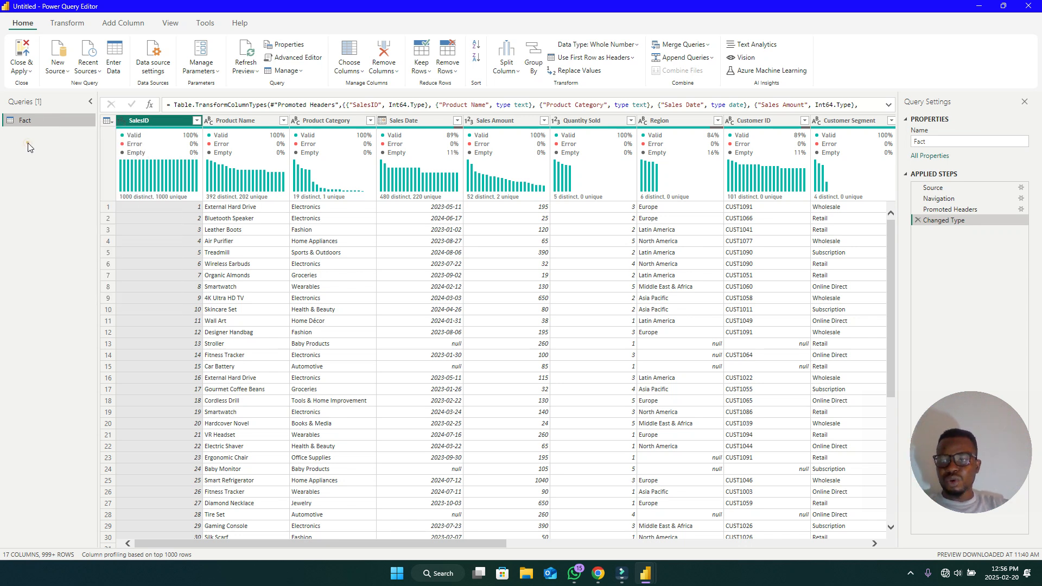
right_click(54, 119)
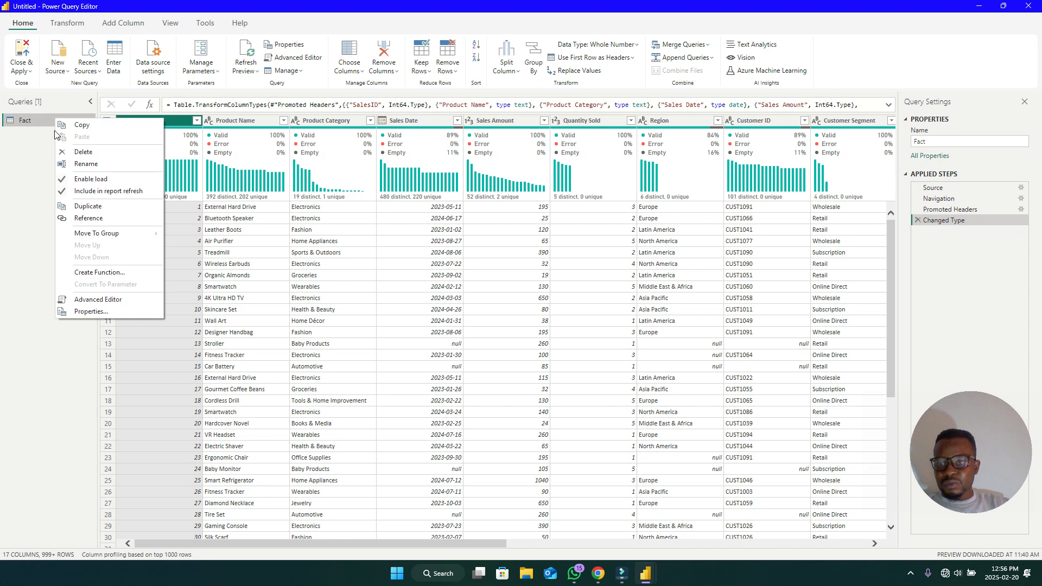
left_click(76, 206)
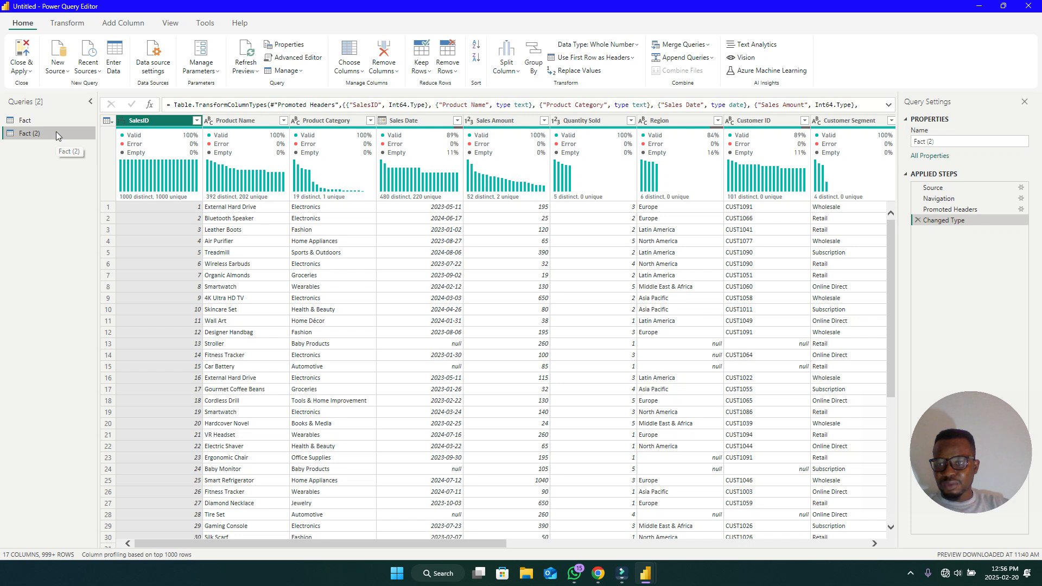
double_click(56, 131)
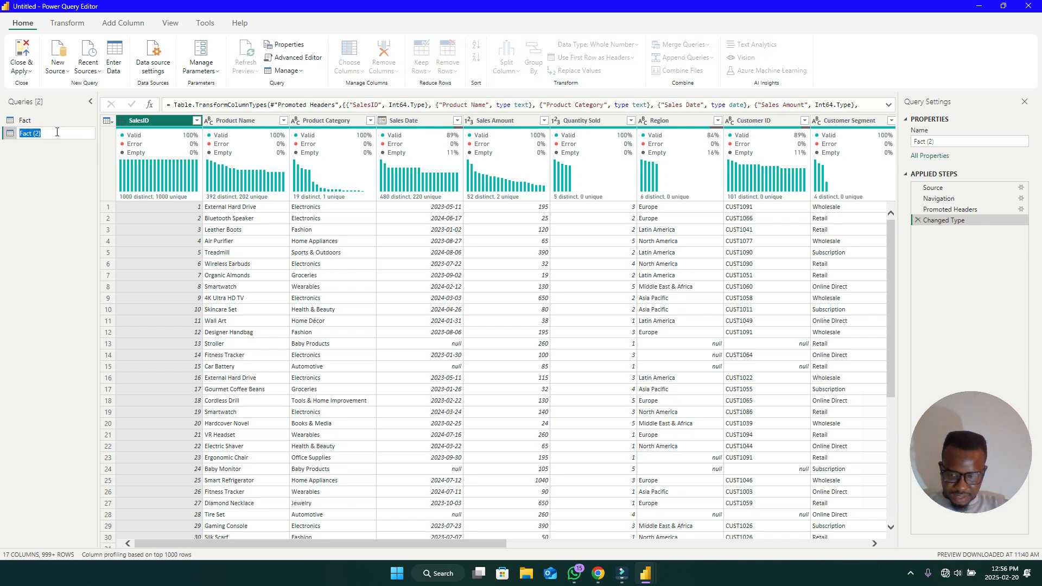
type("Sales")
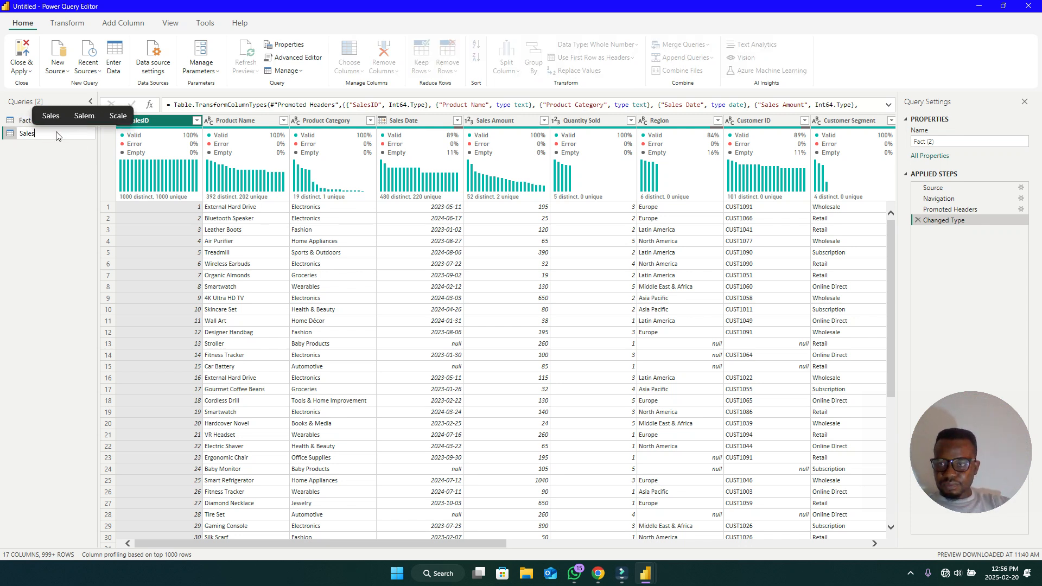
key("Return")
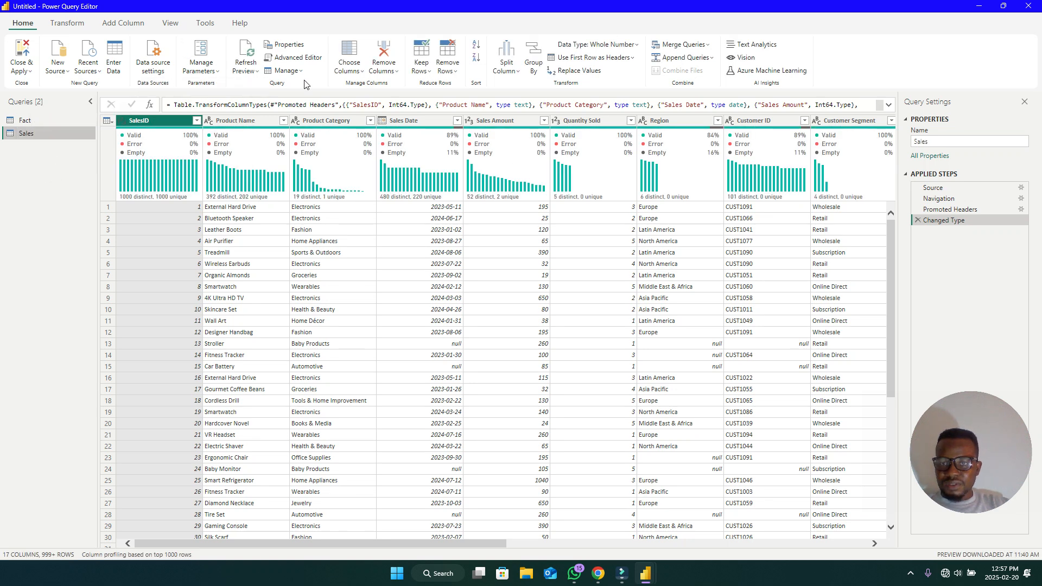
- Keep only the SalesID, Sales Amount and Quantity Sold columns in the Sales query
left_click(347, 51)
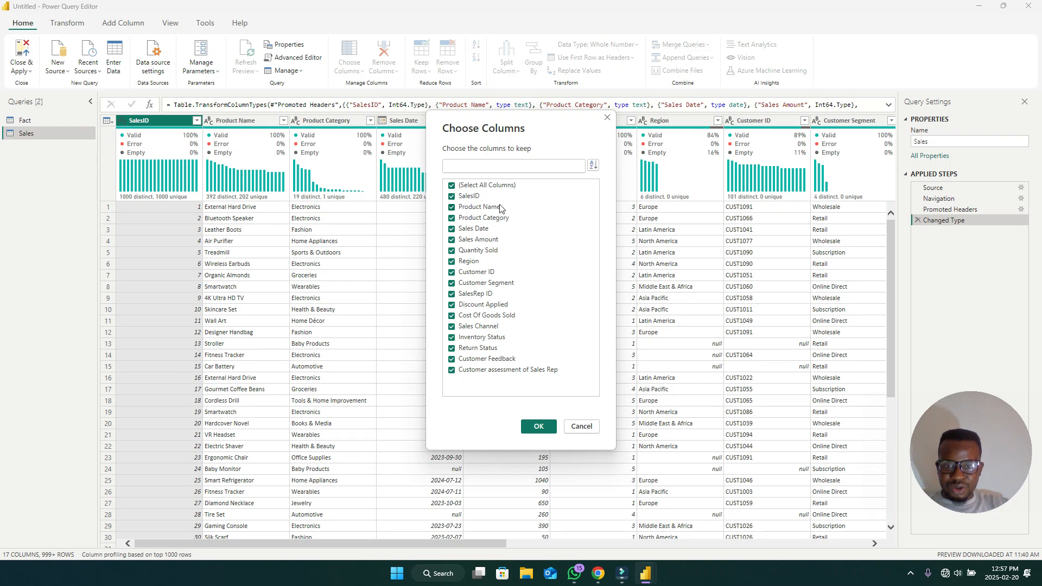
left_click(452, 186)
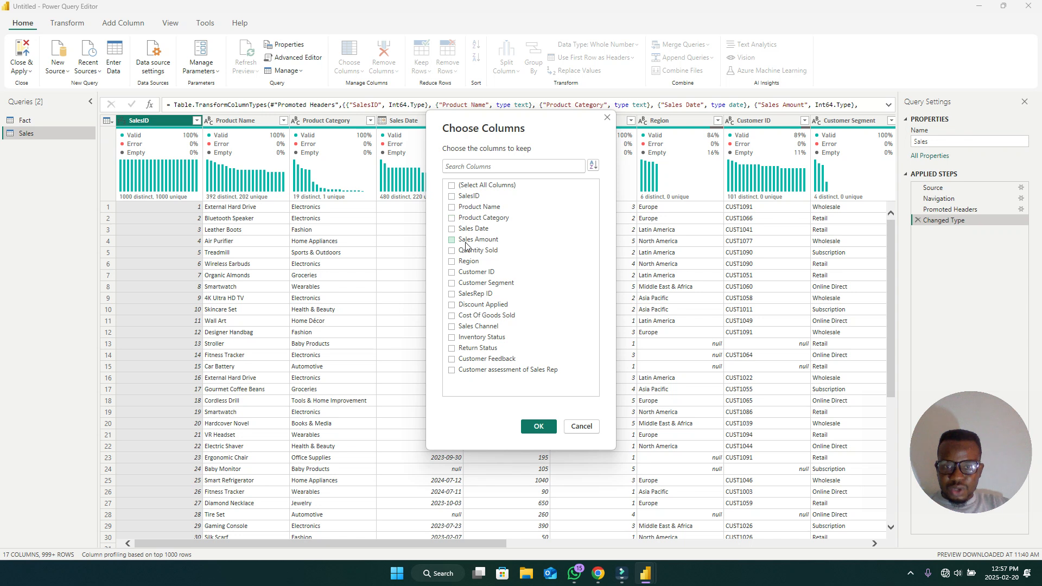
left_click(452, 196)
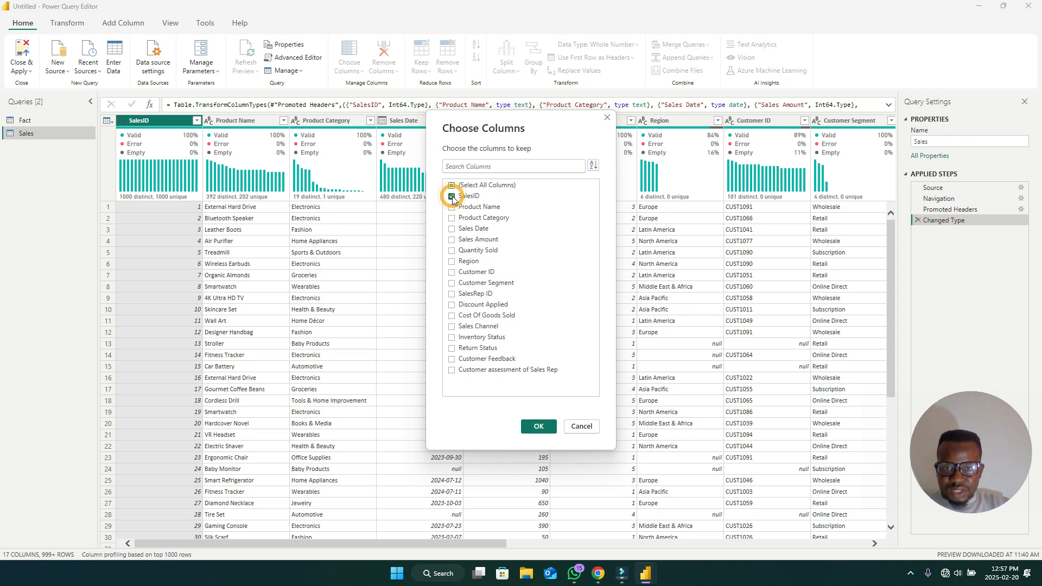
left_click(452, 240)
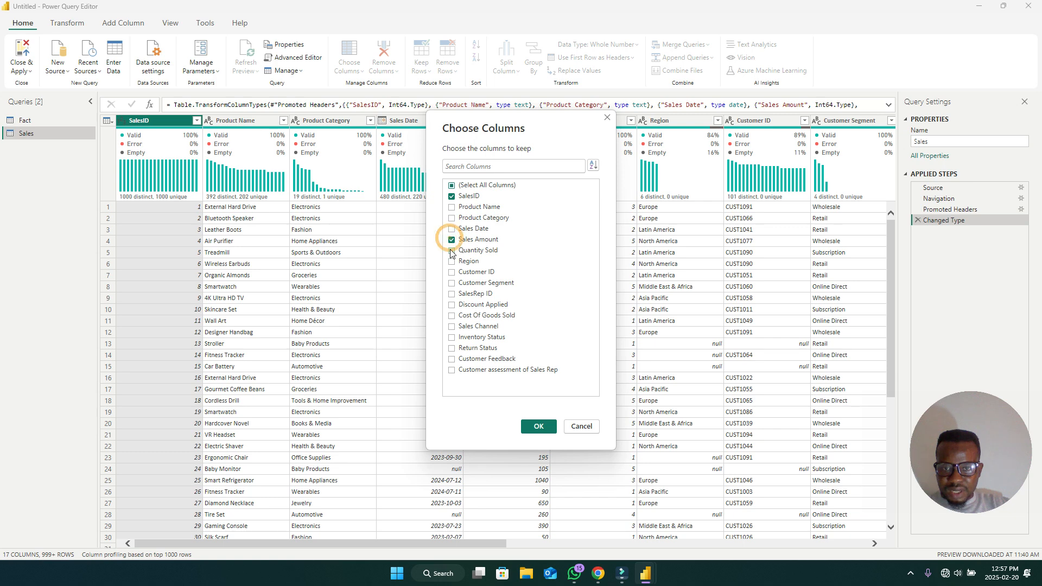
left_click(451, 251)
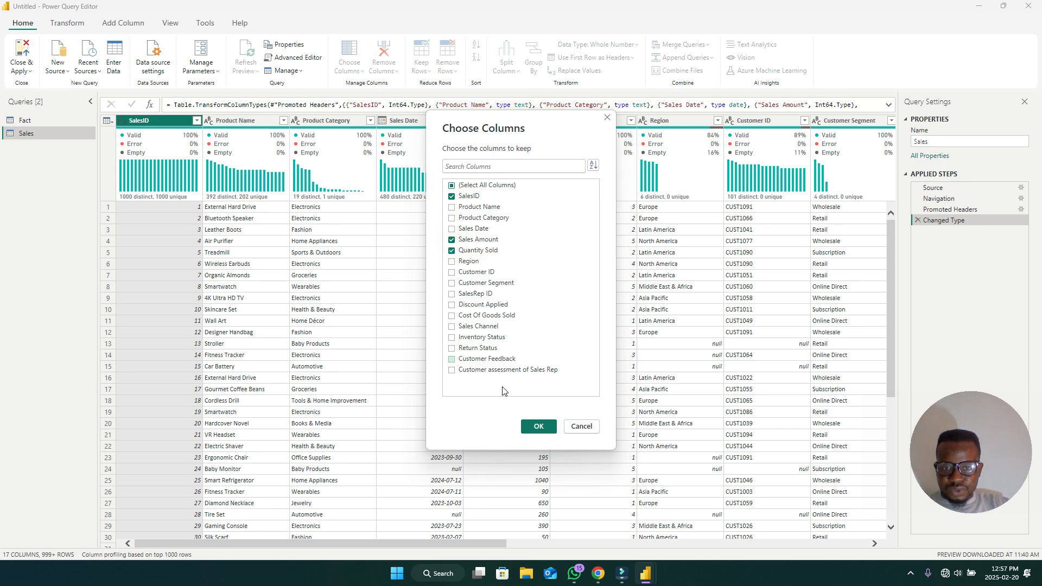
left_click(539, 427)
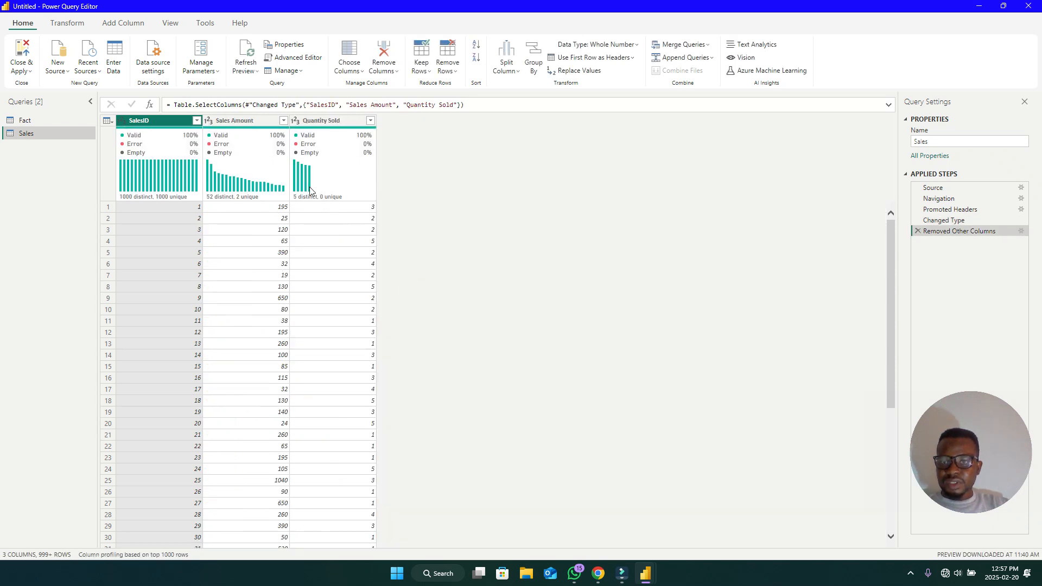
- Remove duplicate rows from the Sales query based on the SalesID column
mouse_move(282, 161)
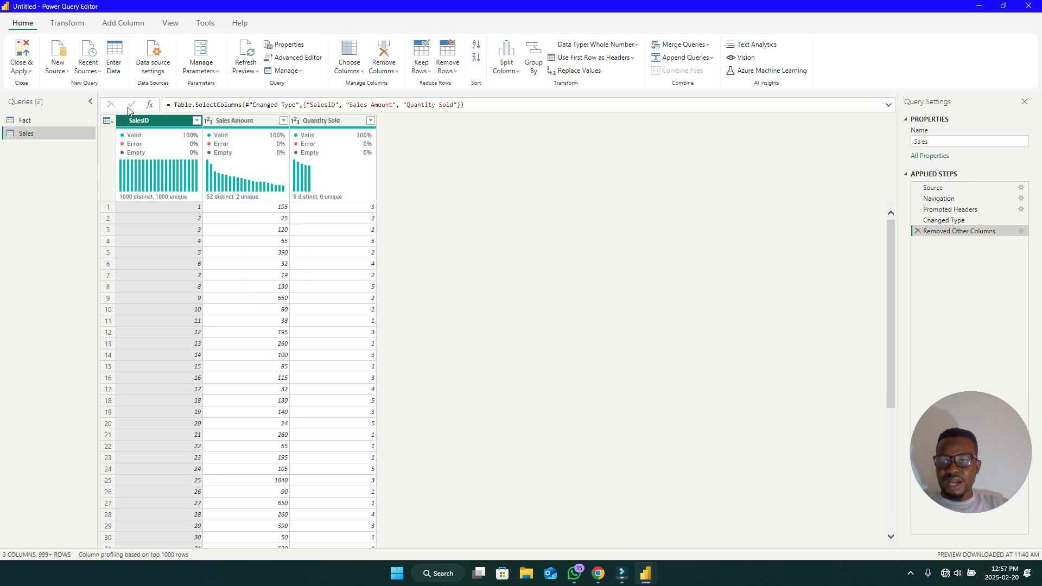
right_click(151, 120)
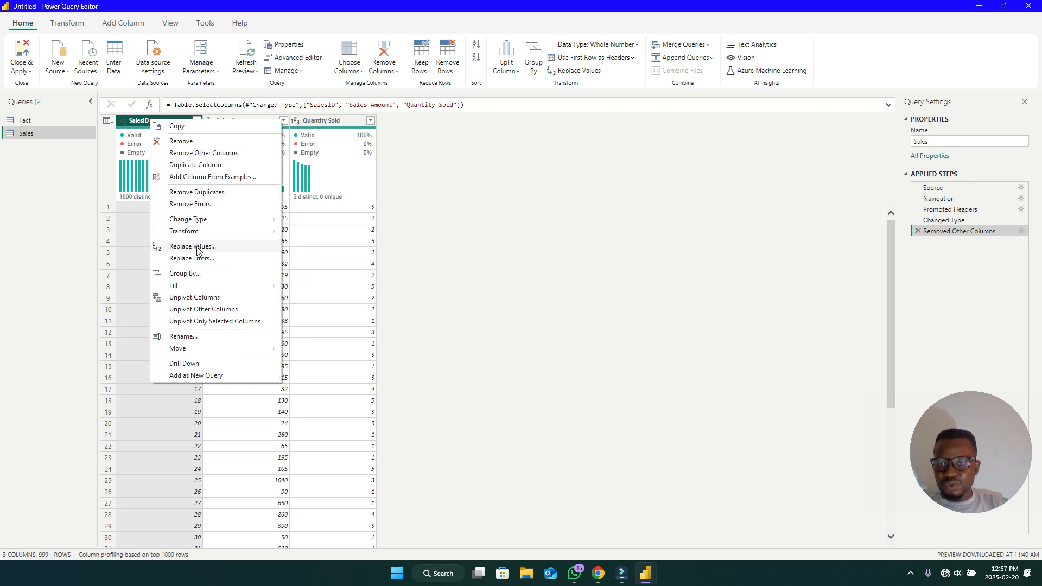
left_click(209, 194)
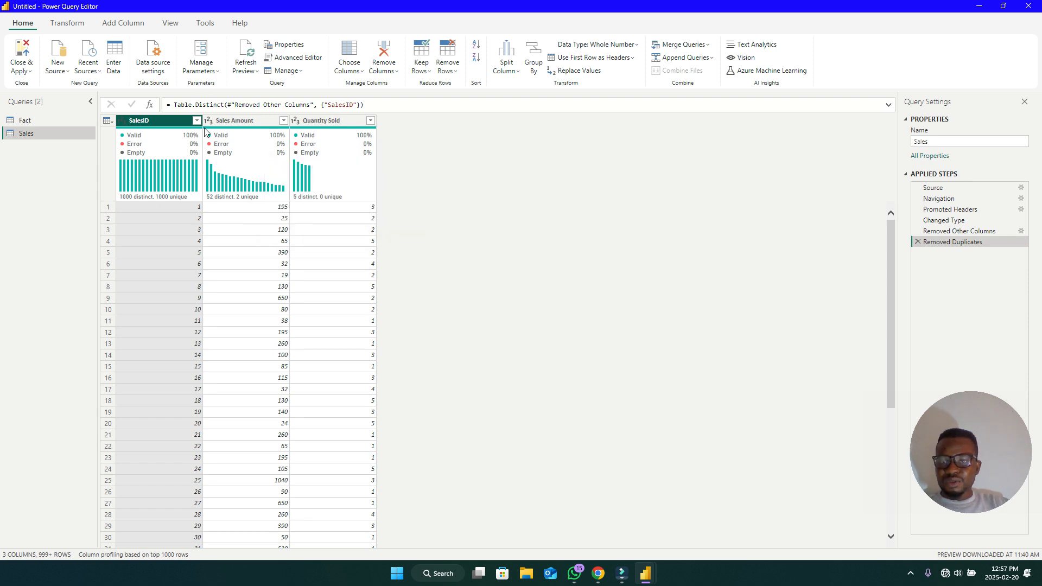
- Start a custom column in the Sales query and name it Total Sales
left_click(124, 24)
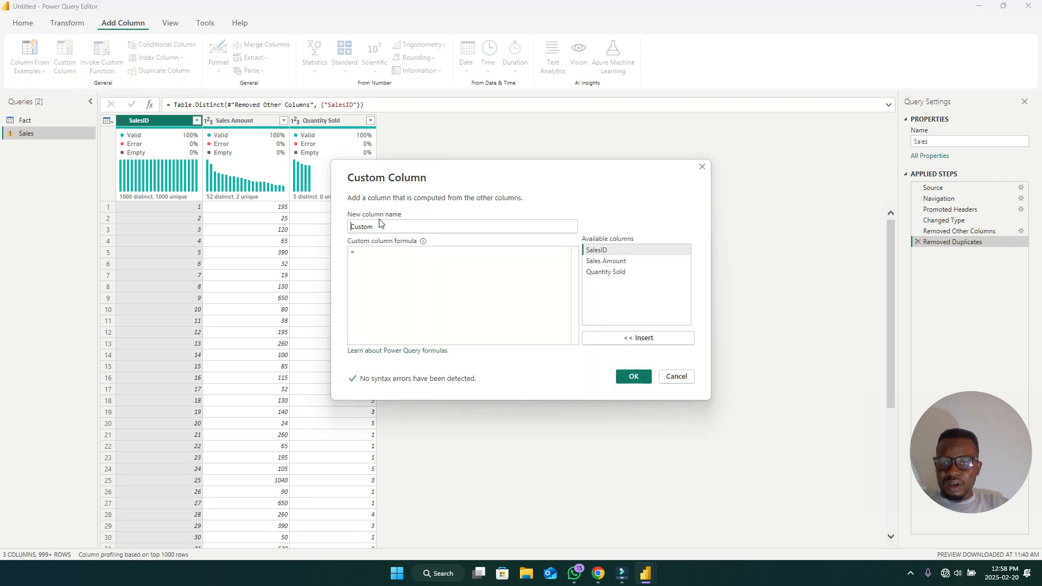
left_click(399, 228)
key("BackSpace")
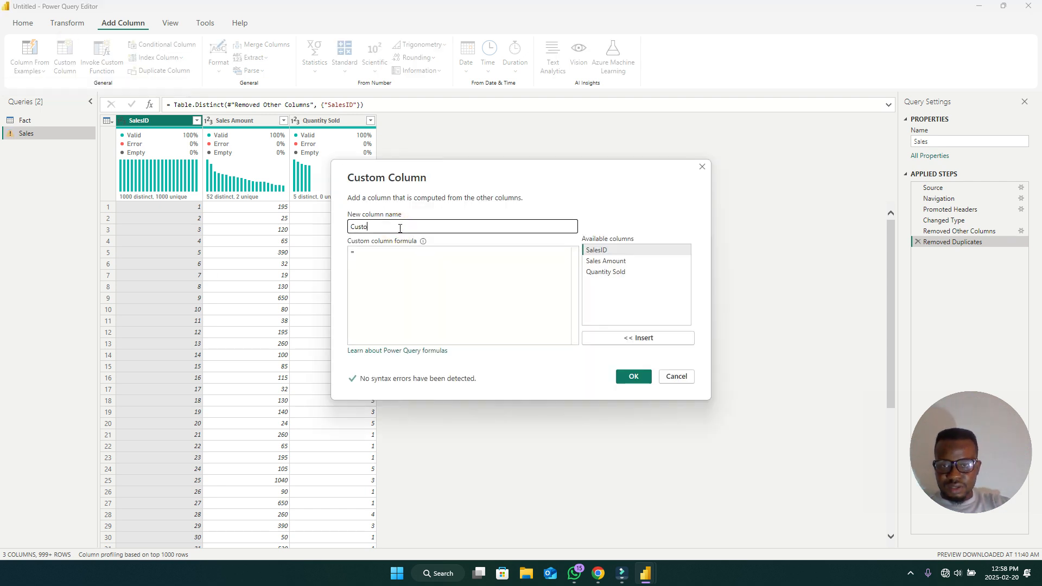
type("T")
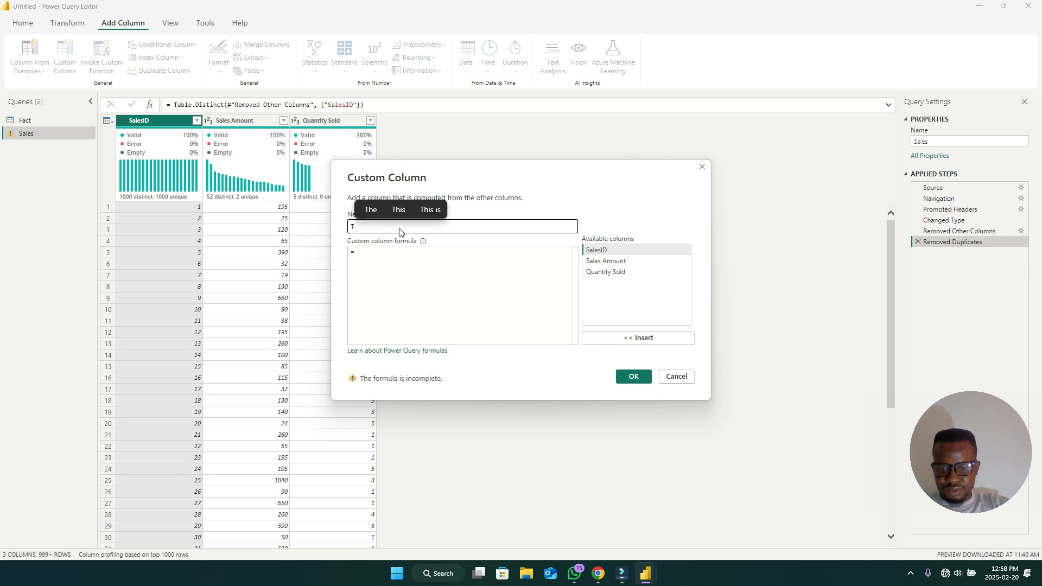
type("ota")
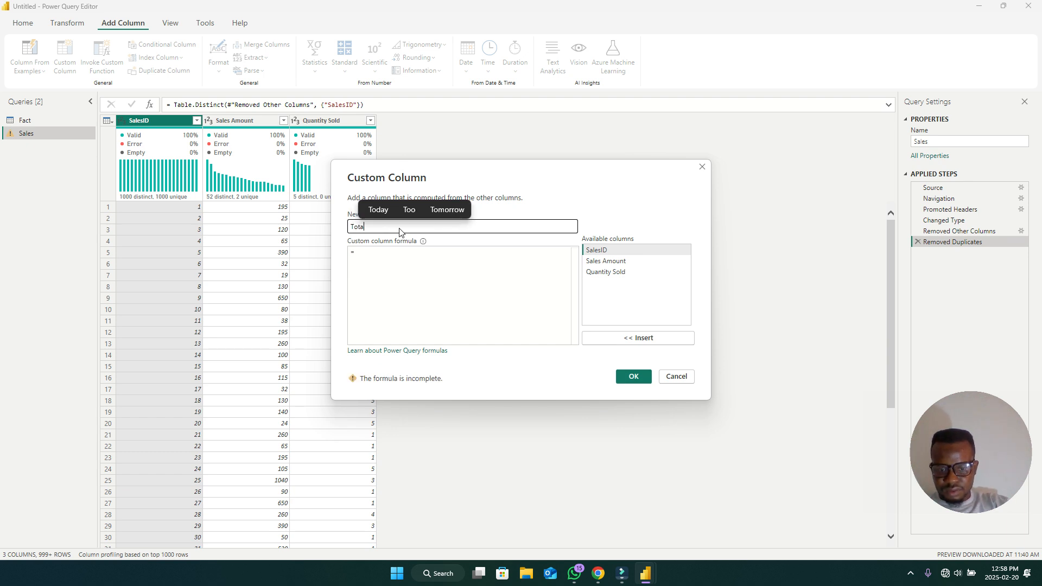
type("l Sle")
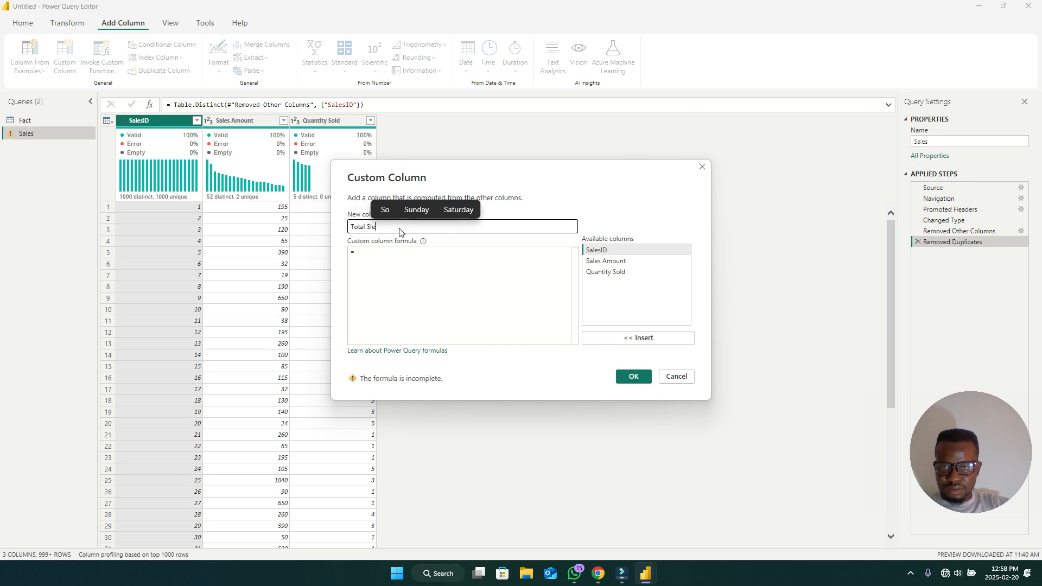
type("s")
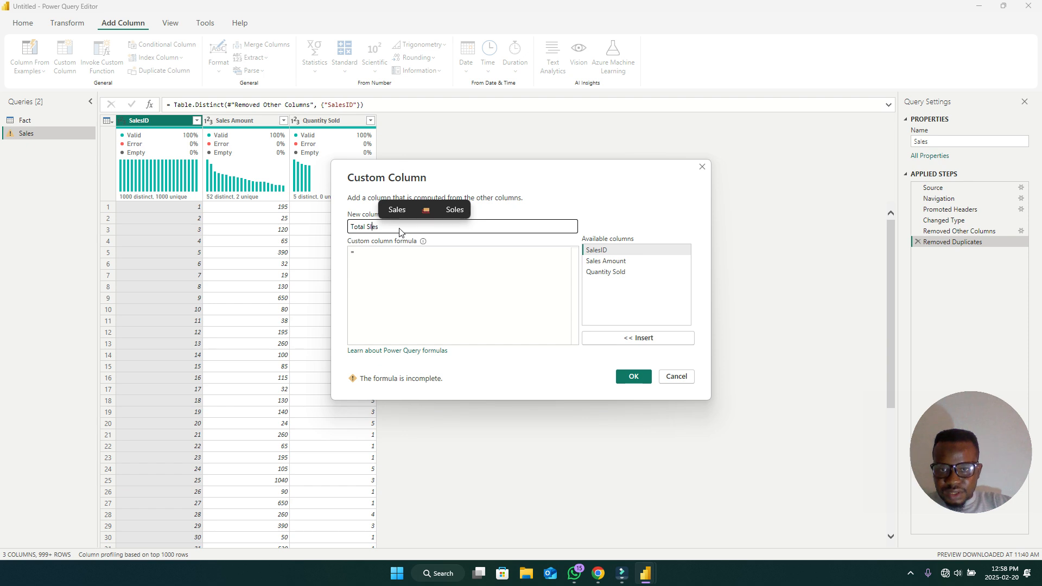
key("Left")
key("Left")
key("Left")
type("a")
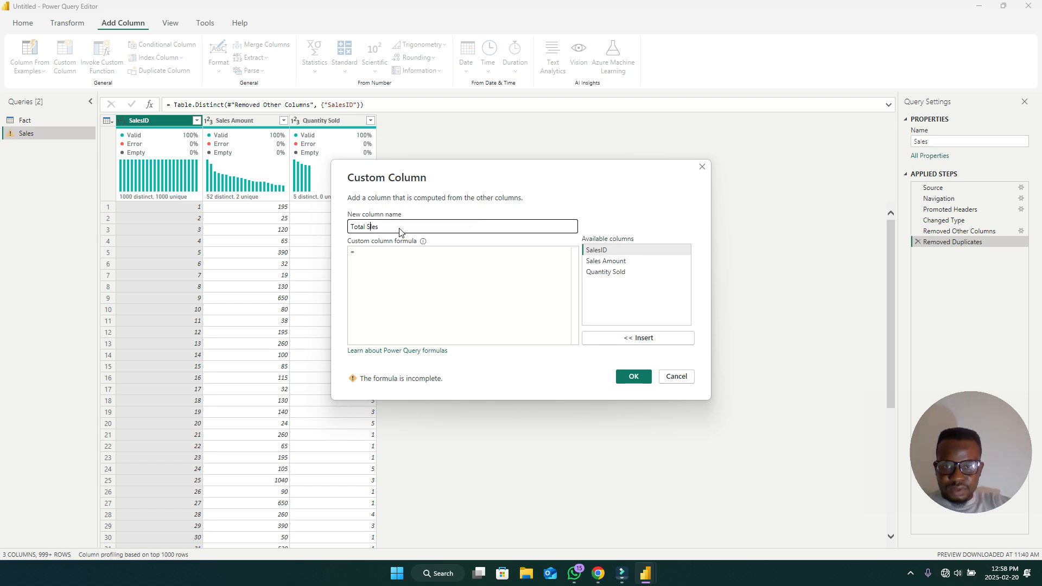
- Define the Total Sales column formula as [Sales Amount] * [Quantity Sold] and add the column
left_click(419, 269)
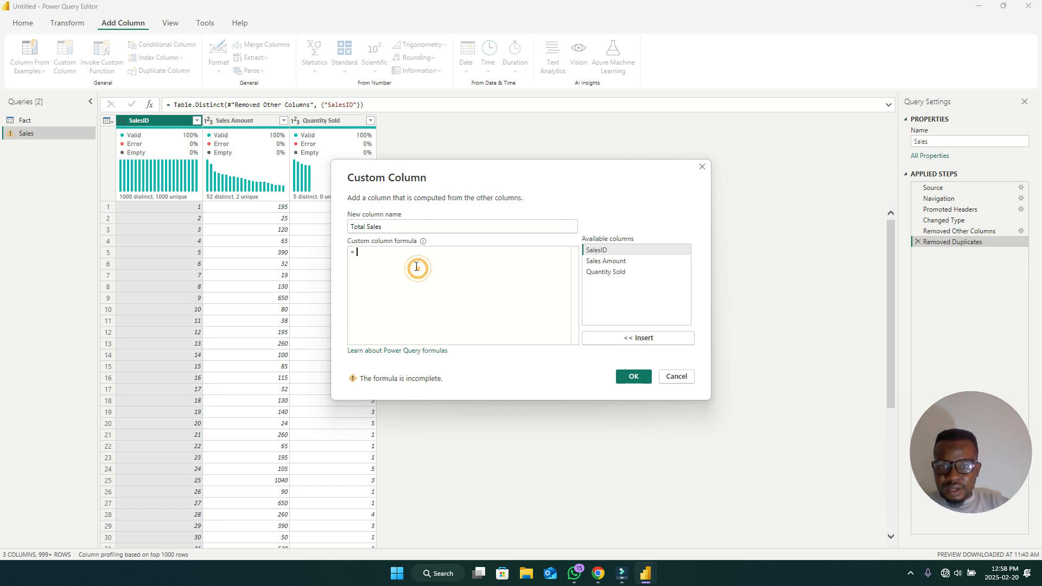
left_click(629, 263)
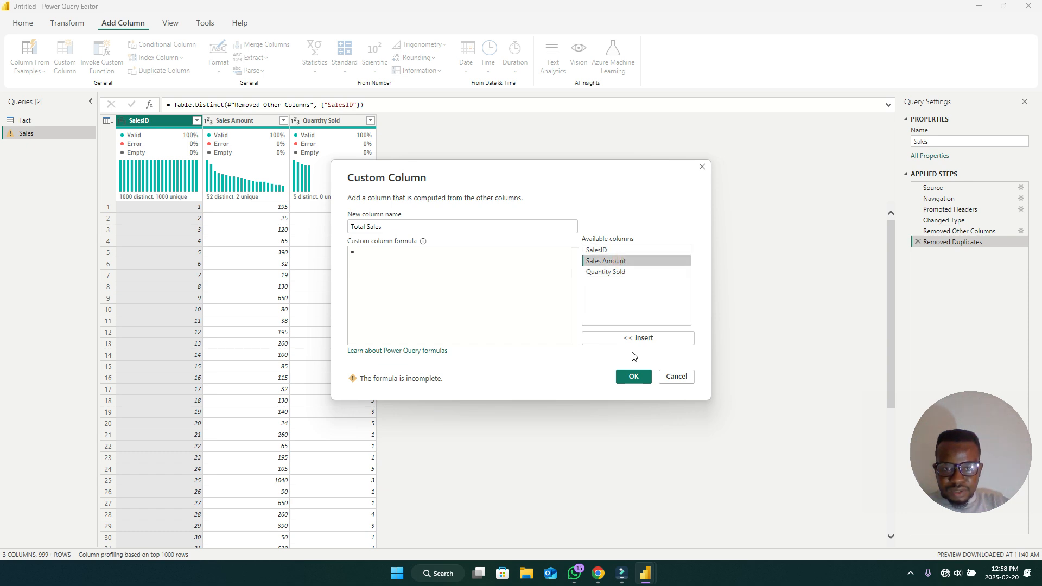
left_click(646, 338)
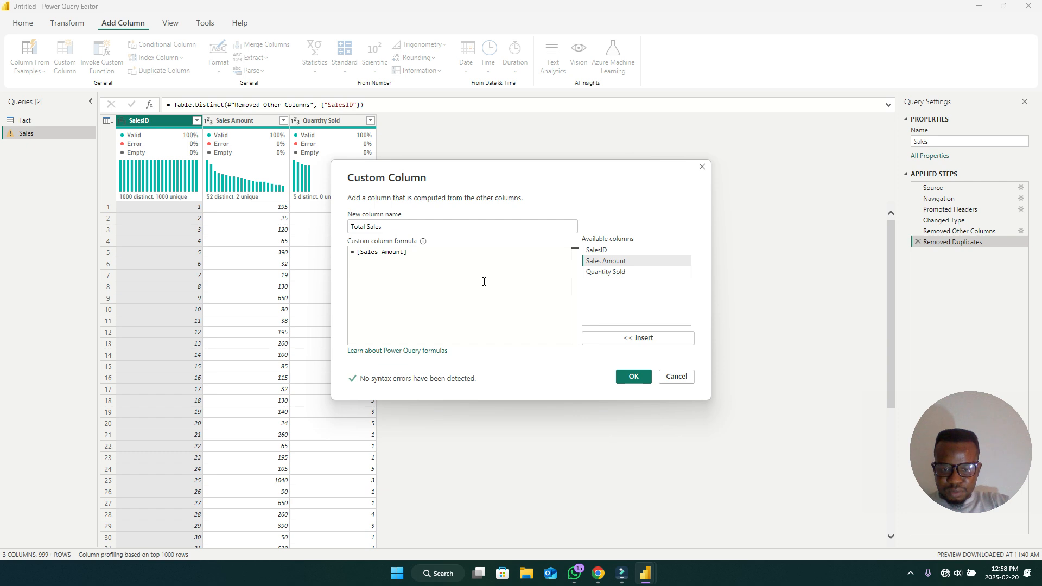
type("*")
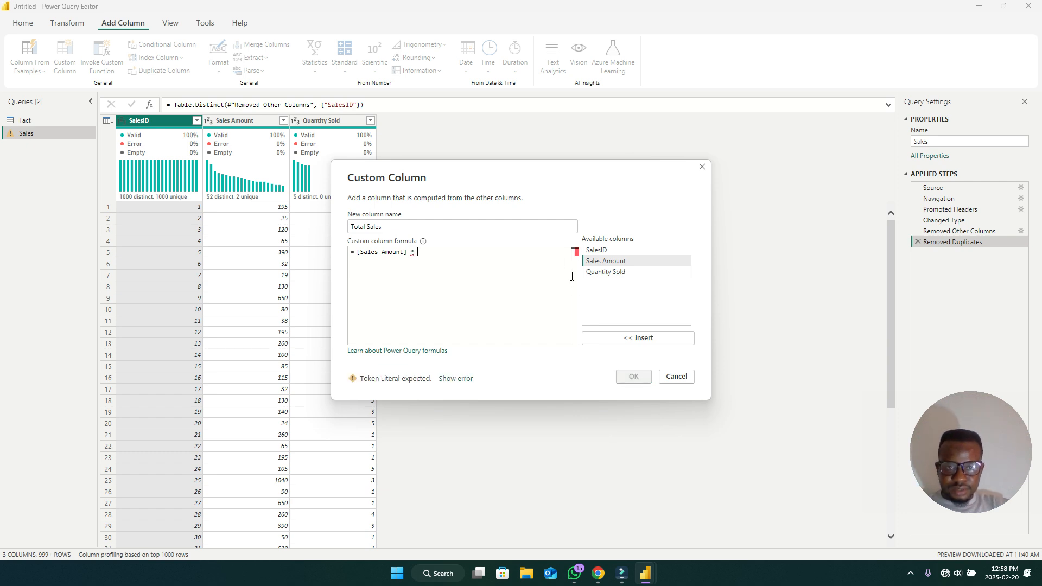
left_click(615, 272)
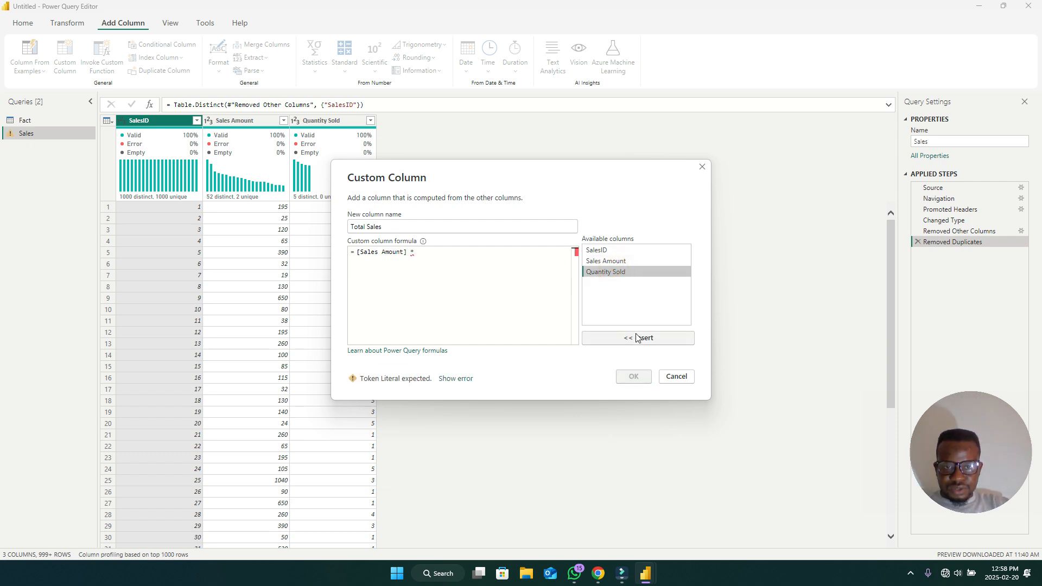
left_click(638, 337)
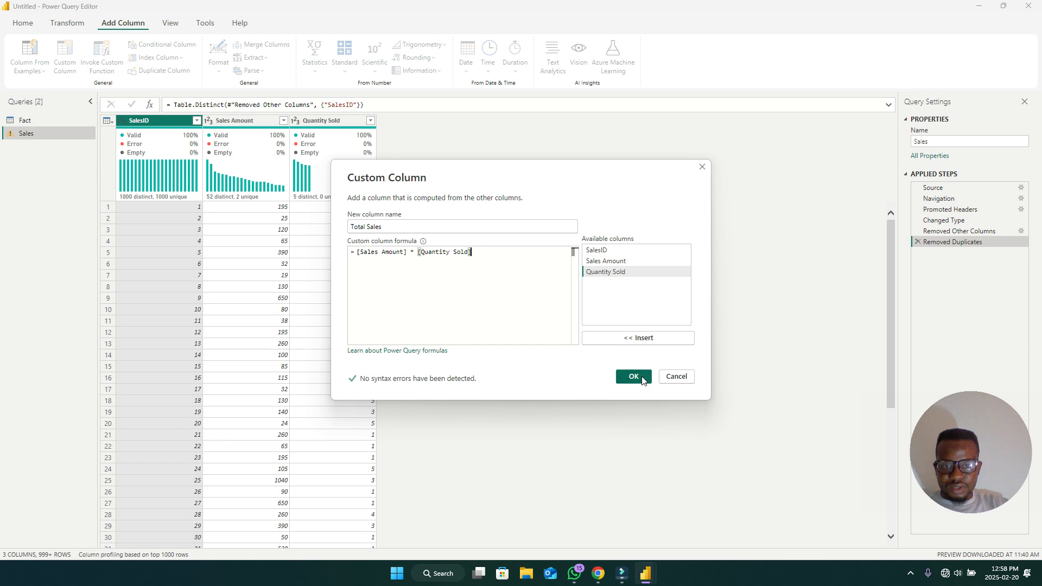
left_click(633, 377)
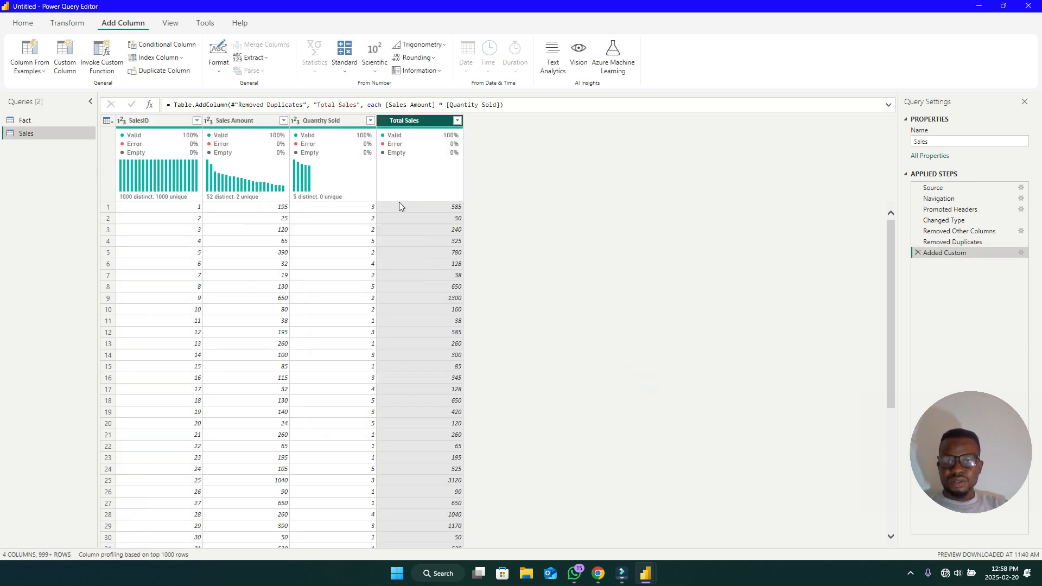
- Remove duplicate rows from the Sales query based on the Total Sales column
scroll(434, 261, "down", 11)
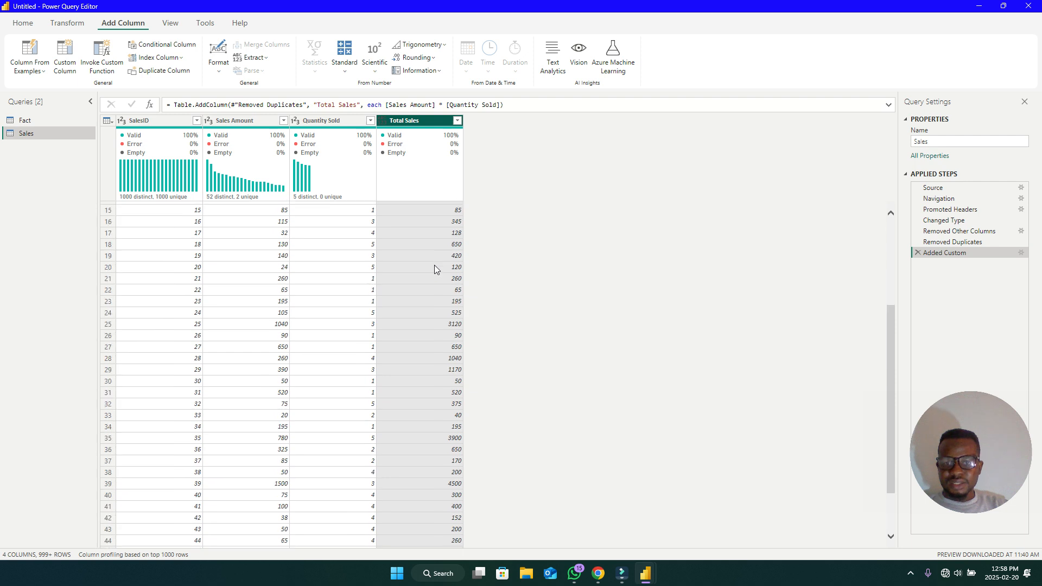
scroll(432, 258, "down", 20)
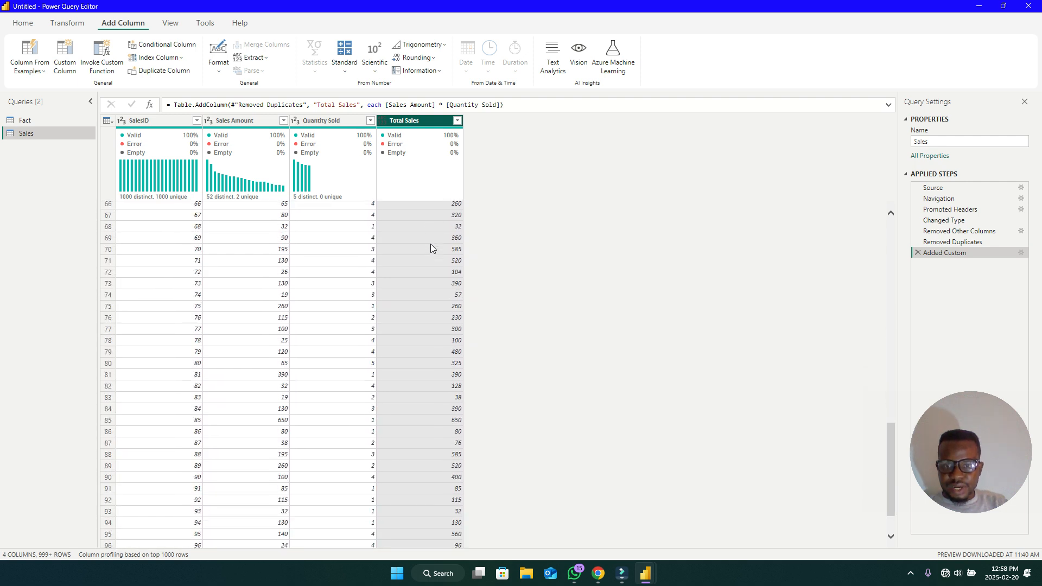
scroll(431, 243, "down", 20)
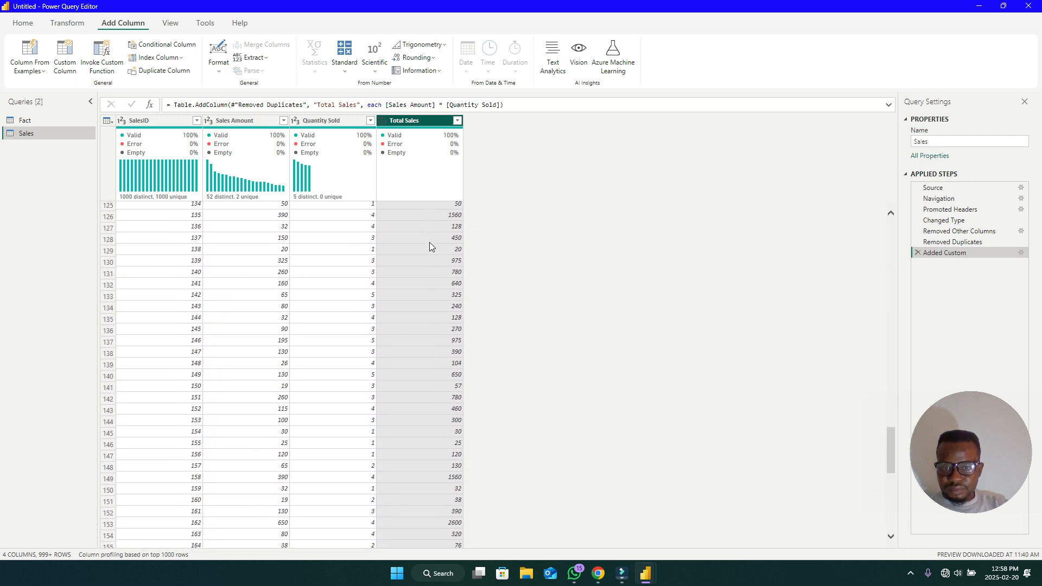
right_click(415, 121)
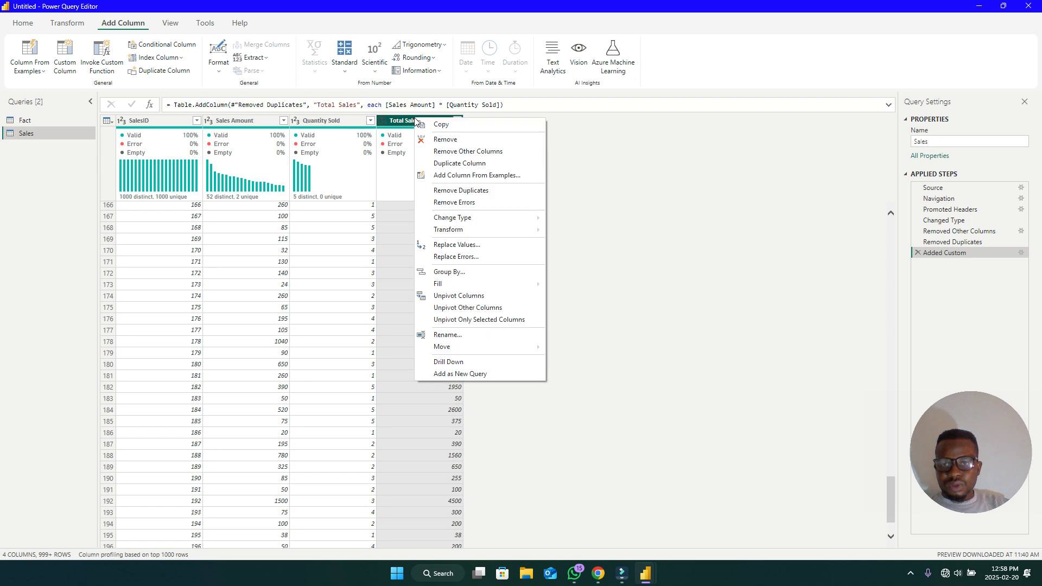
left_click(451, 190)
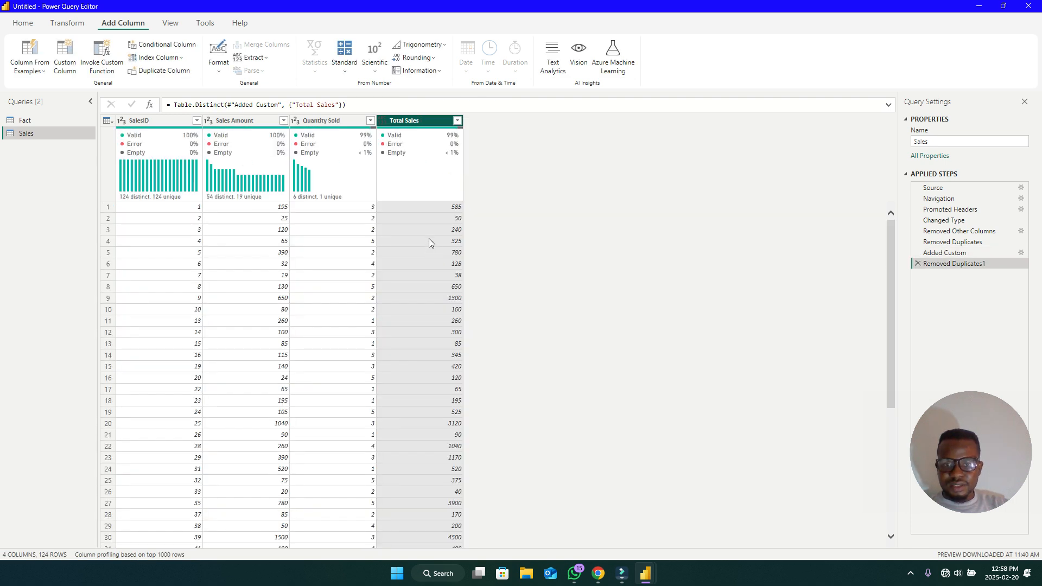
- Duplicate the Fact query and rename the copy as Product
right_click(38, 120)
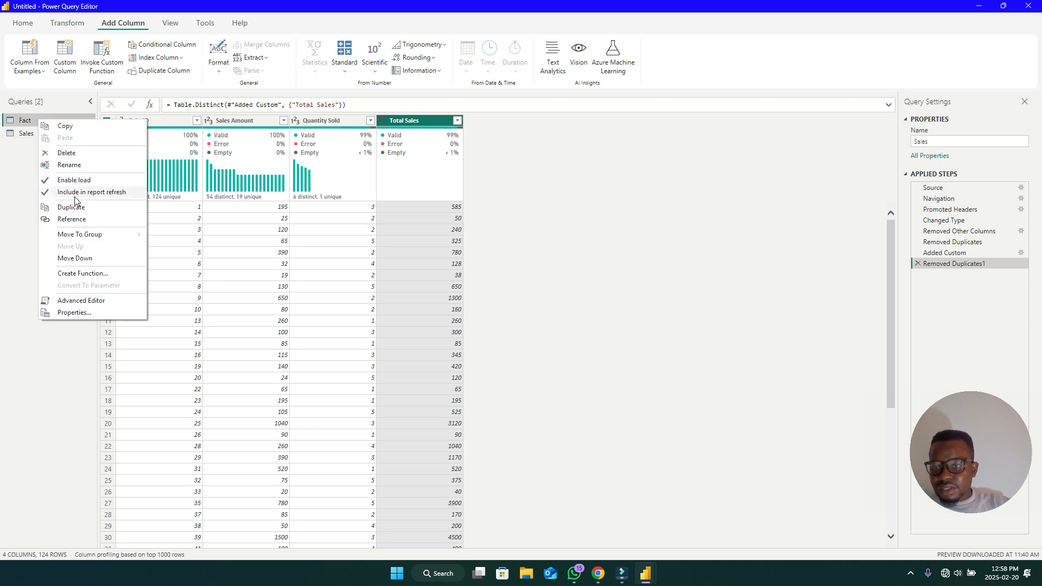
left_click(84, 208)
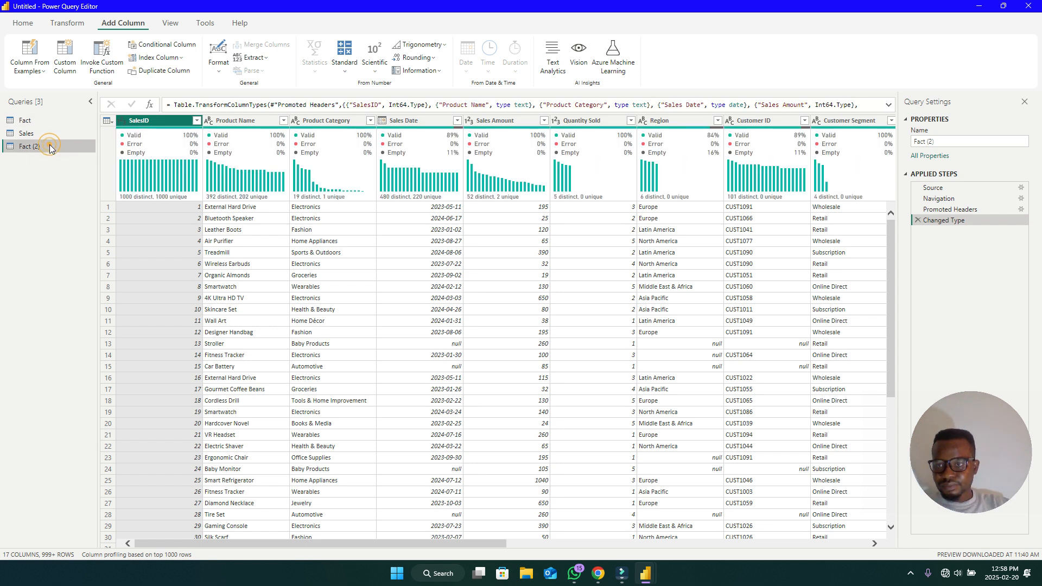
double_click(49, 144)
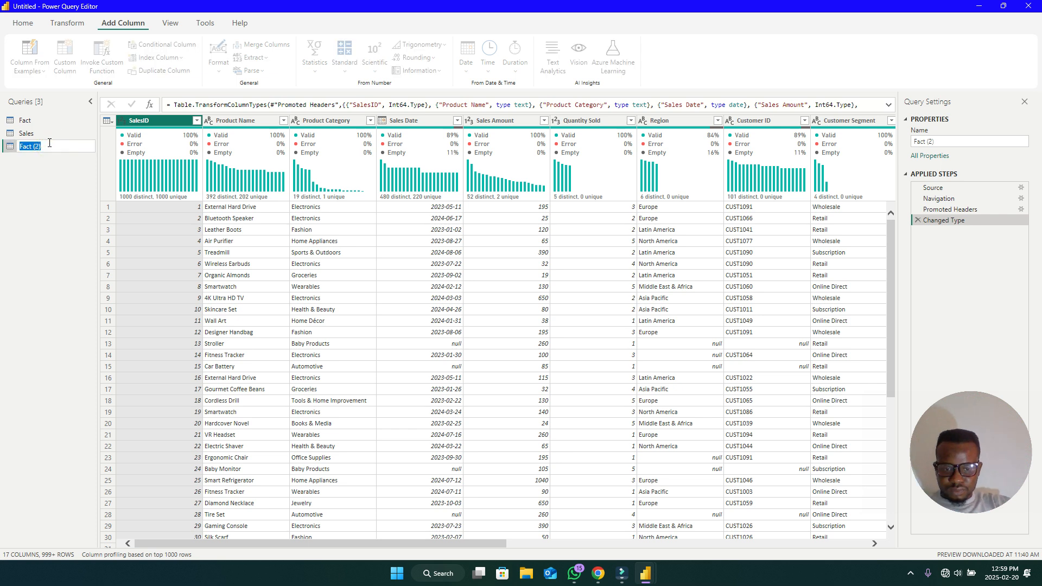
type("Pri")
key("BackSpace")
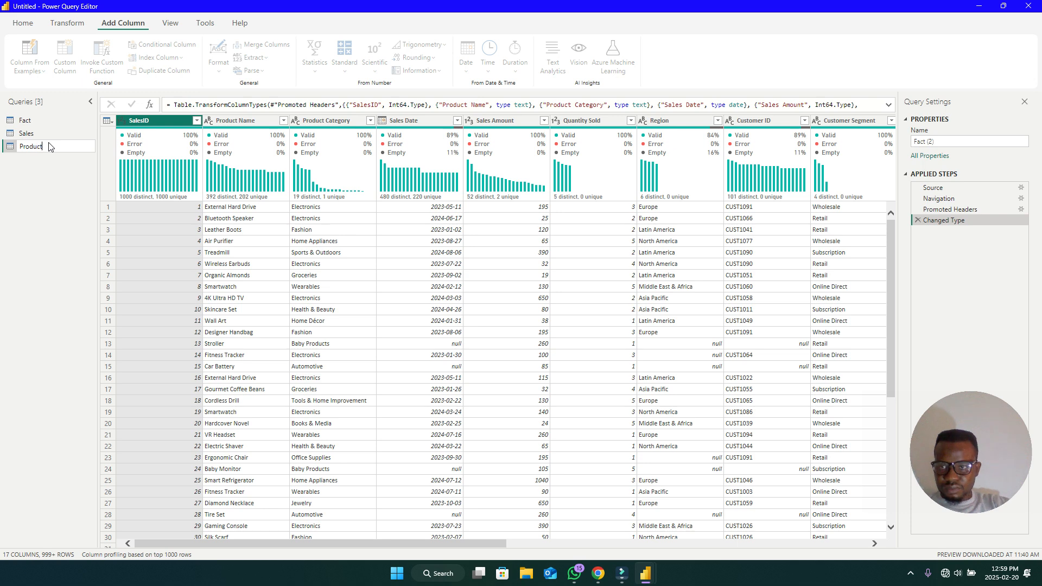
left_click(94, 174)
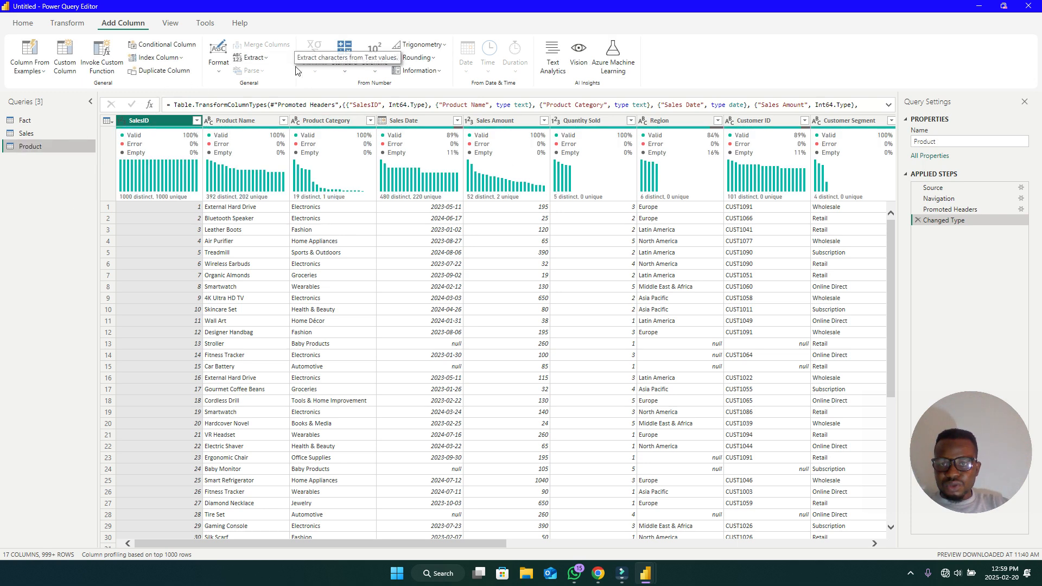
- Keep only the Product Name column in the Product query and remove its duplicate rows
left_click(28, 29)
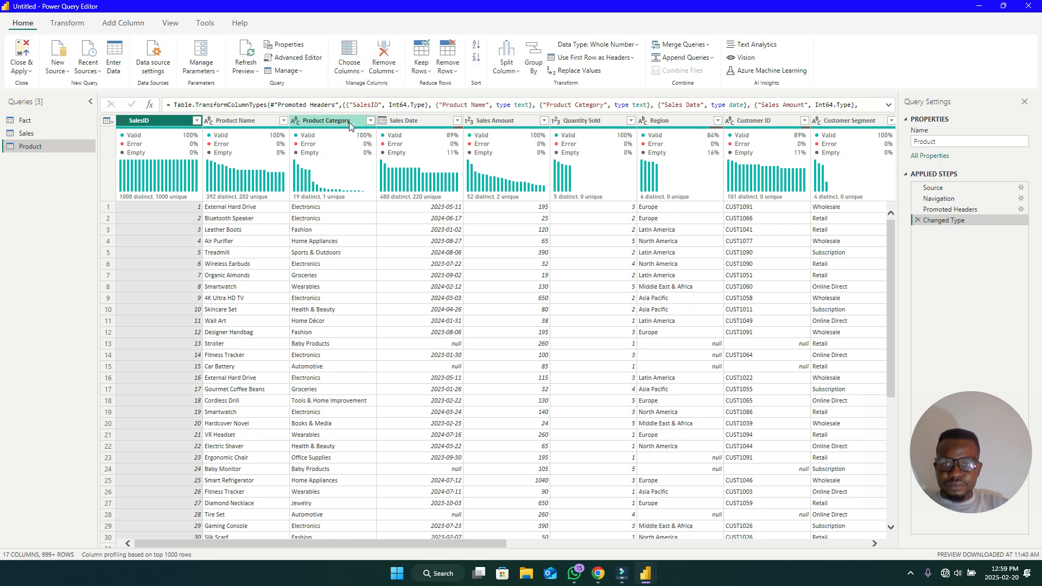
left_click(346, 53)
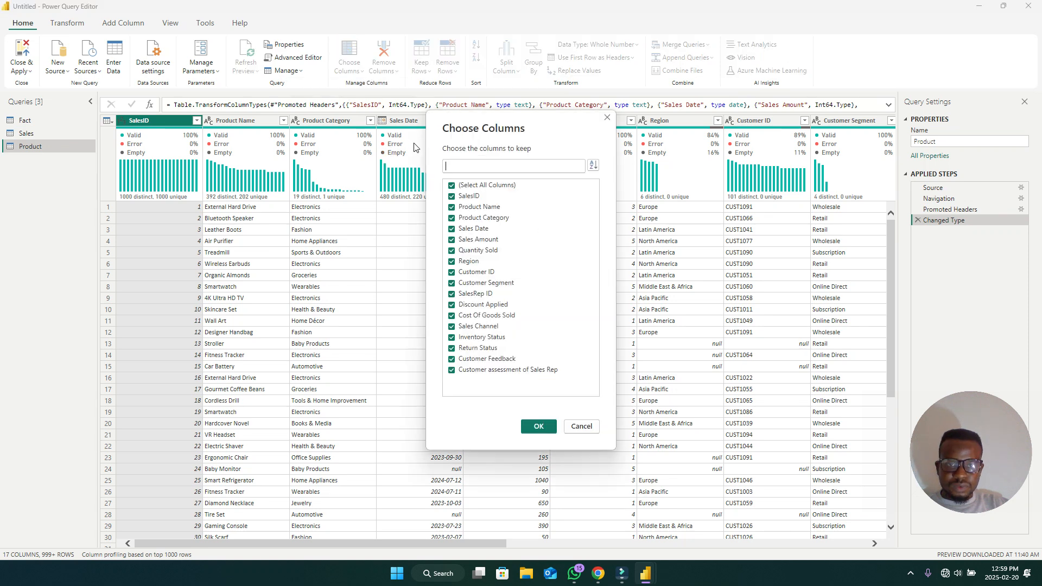
left_click(452, 185)
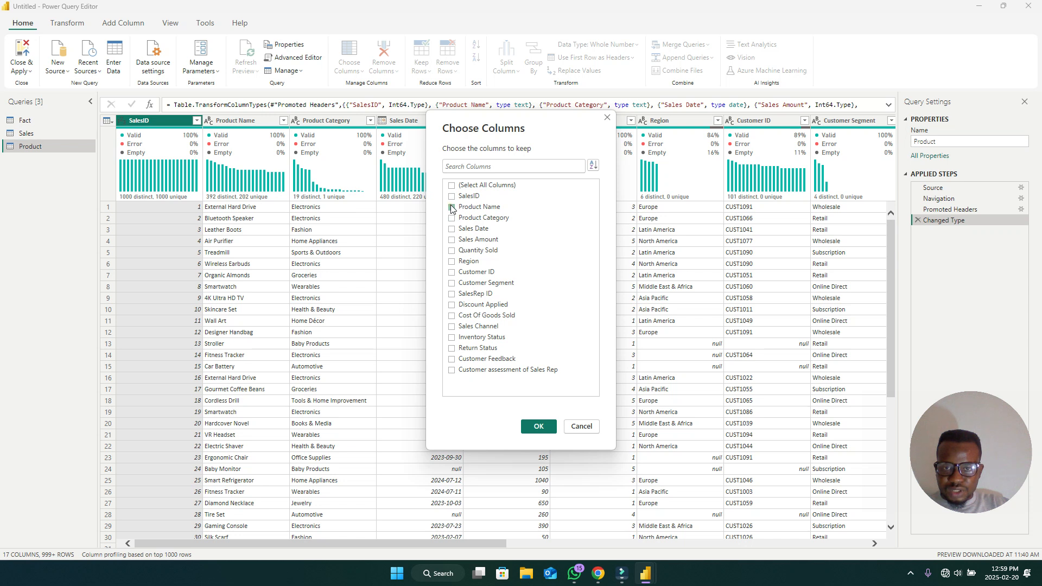
left_click(452, 207)
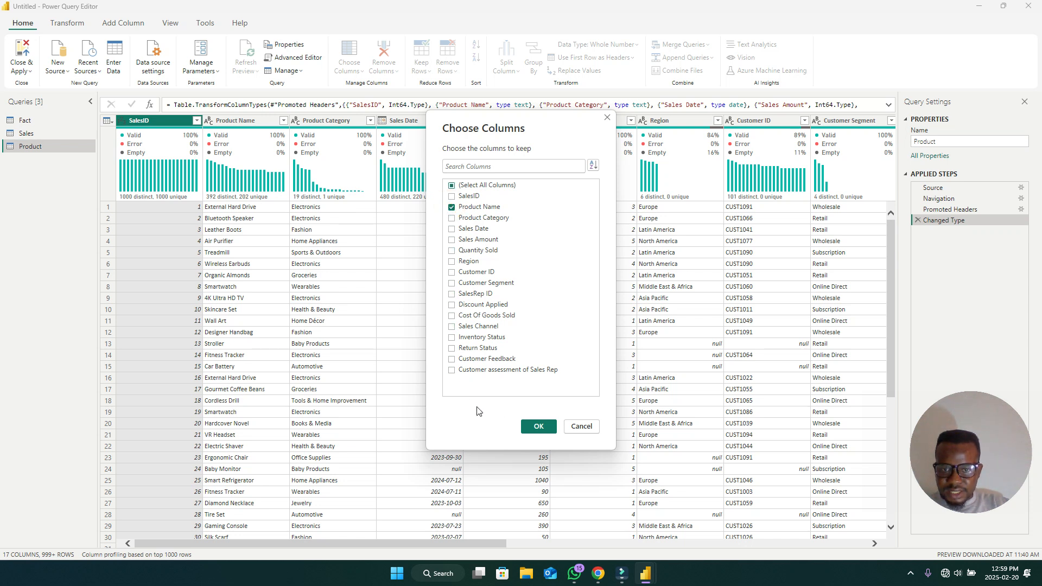
left_click(538, 427)
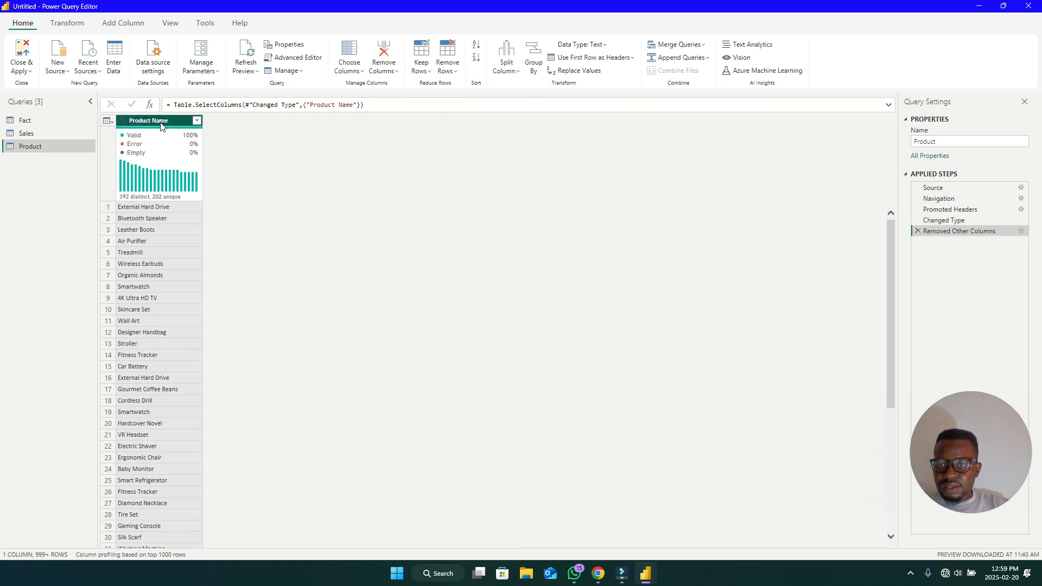
right_click(161, 120)
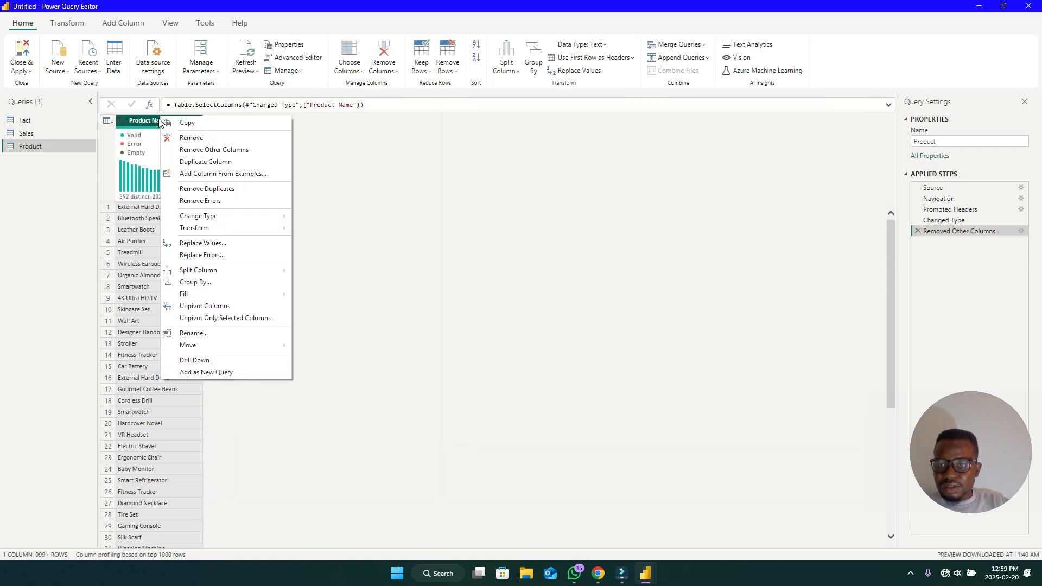
left_click(175, 190)
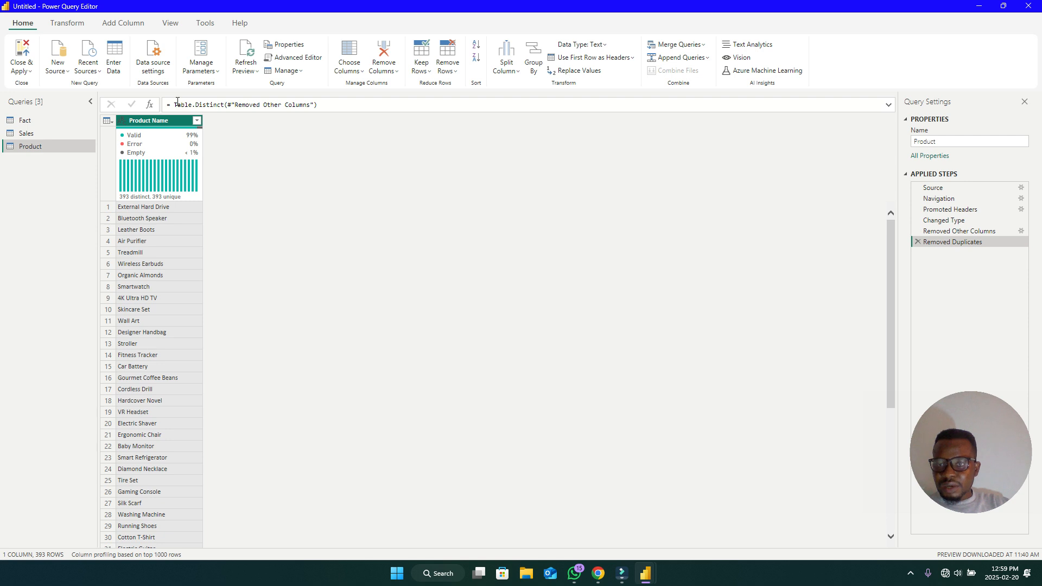
- Add an index column starting from 1 to the Product query and rename it Product ID
left_click(120, 24)
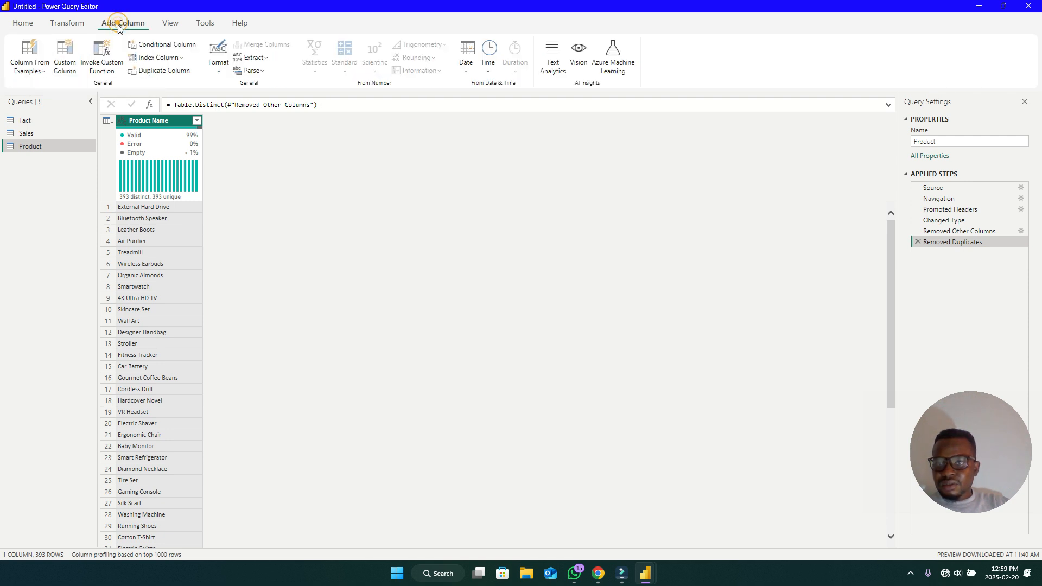
left_click(182, 59)
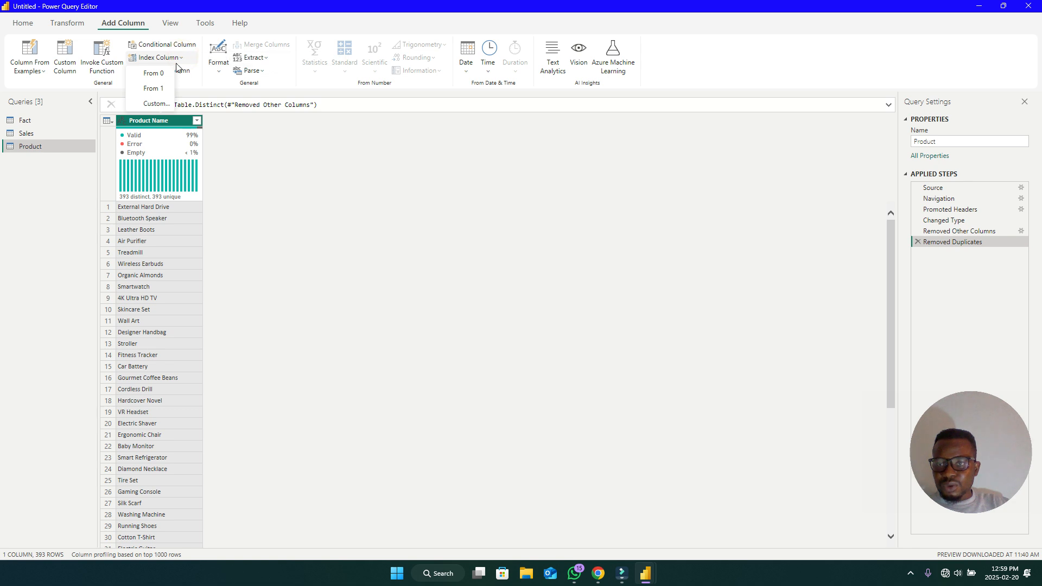
left_click(157, 89)
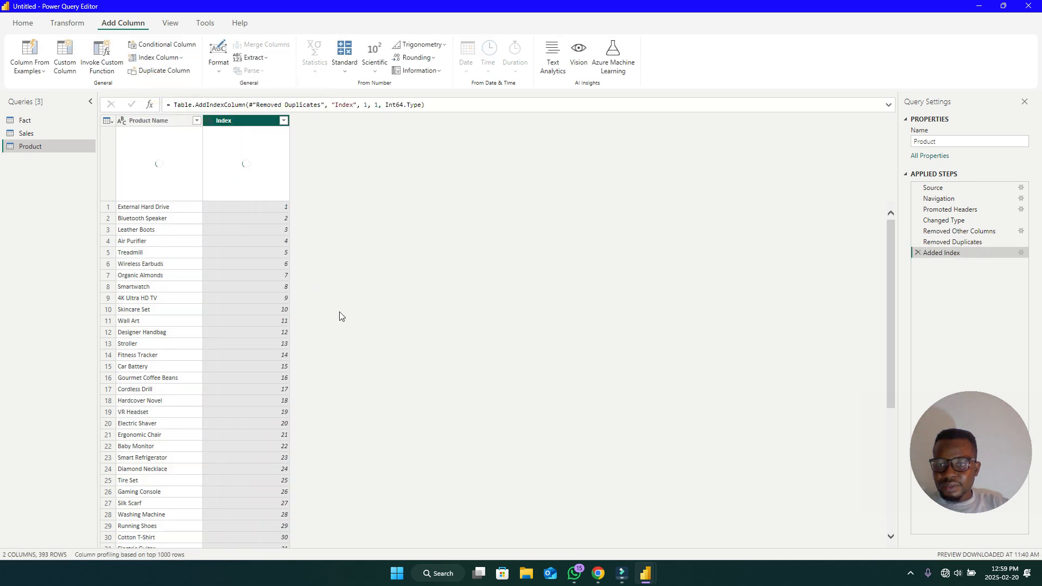
double_click(249, 119)
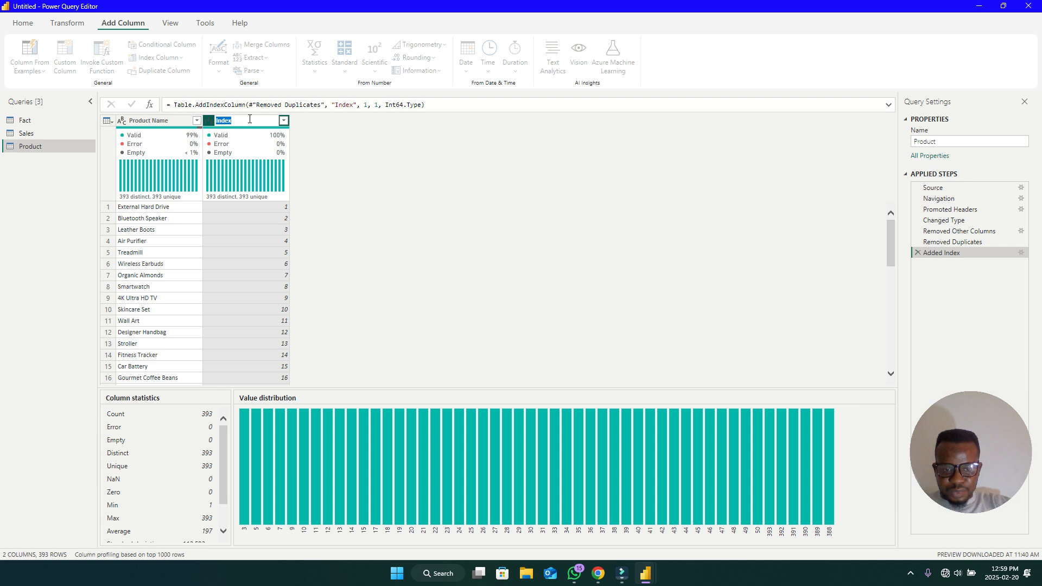
type("Product")
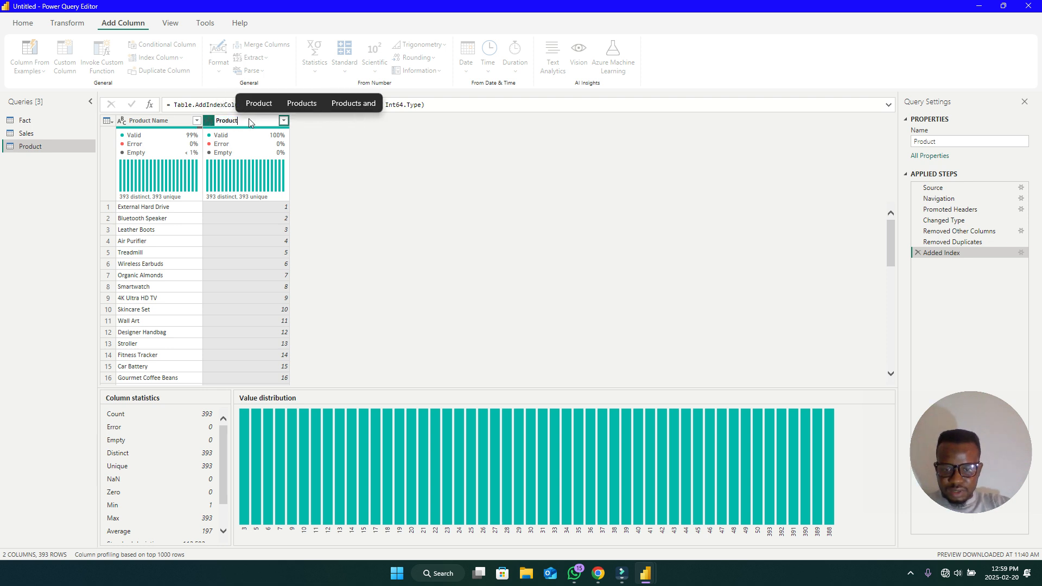
type(" ID")
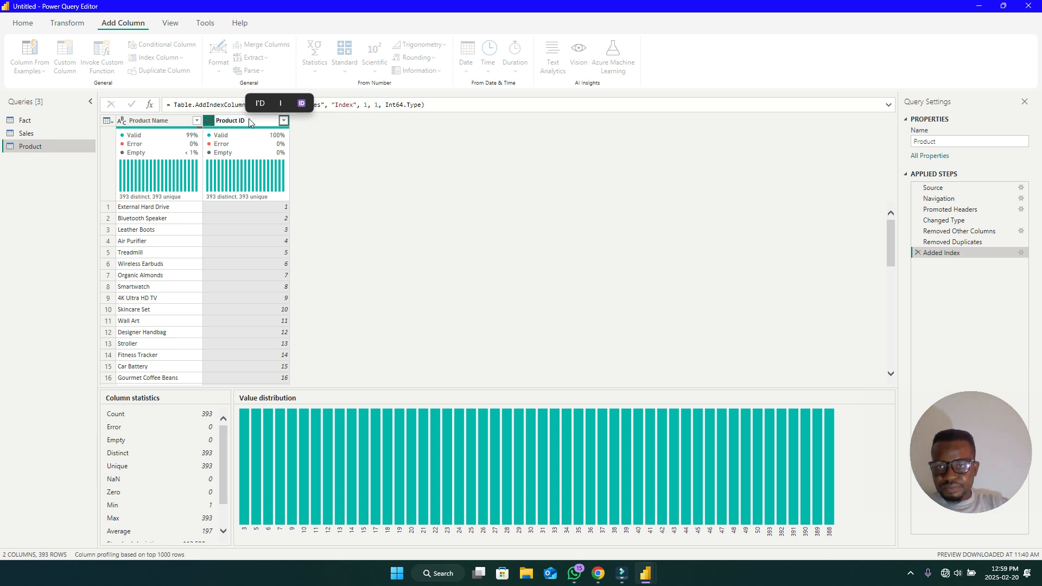
key("Return")
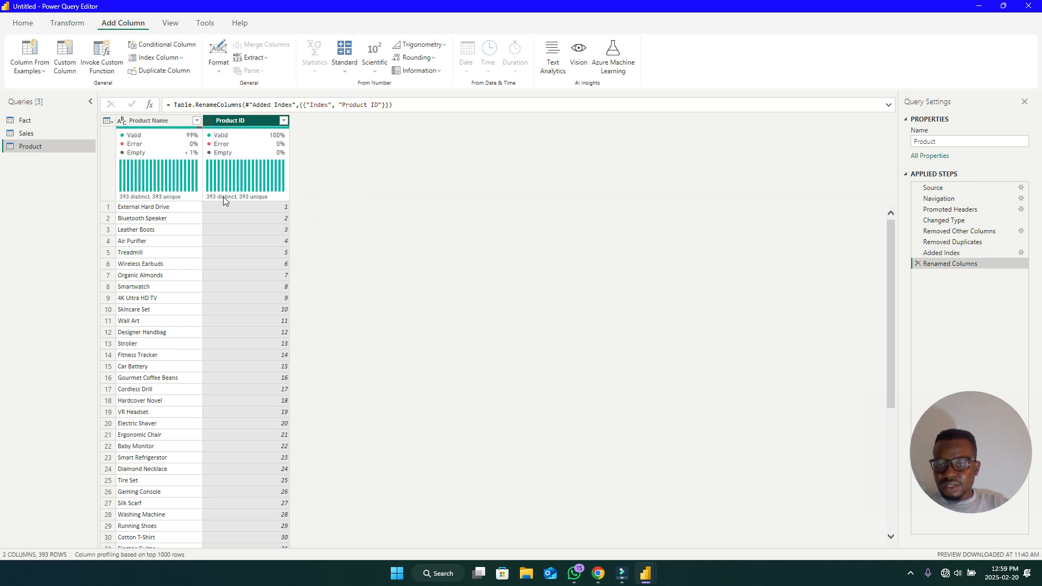
- Keep only the SalesID column in the Fact query
left_click(31, 131)
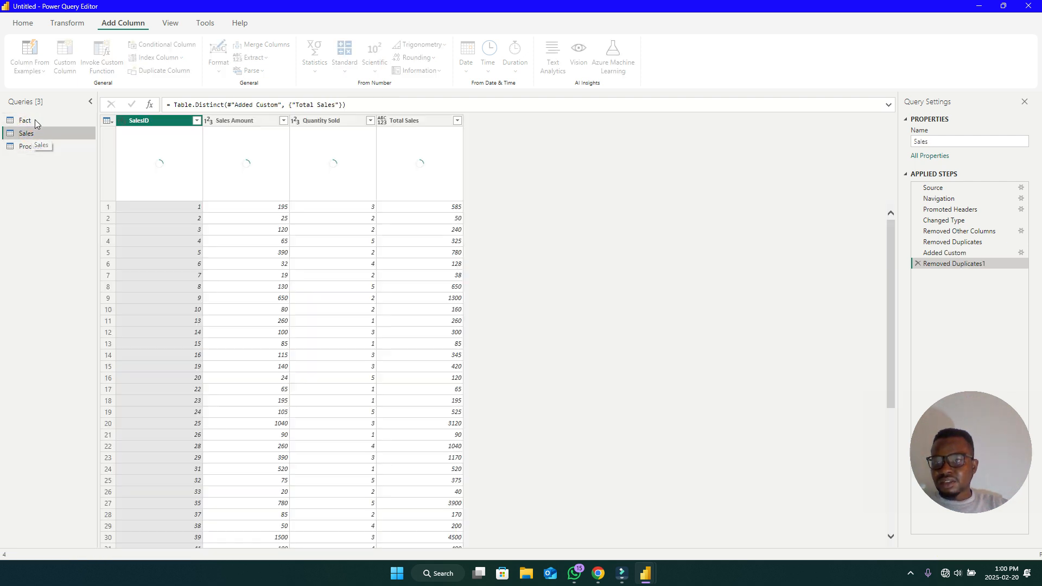
left_click(35, 120)
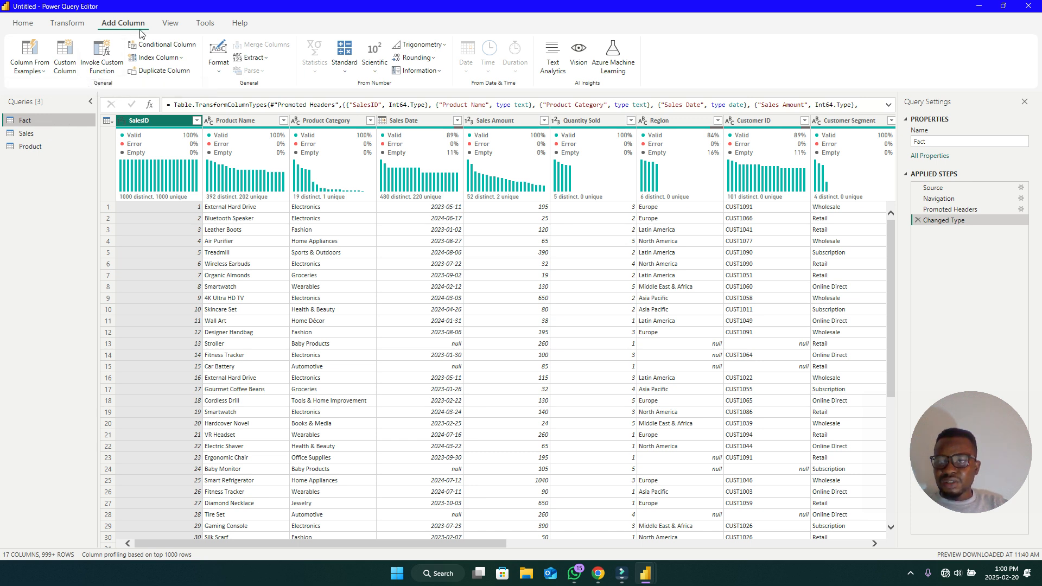
left_click(24, 22)
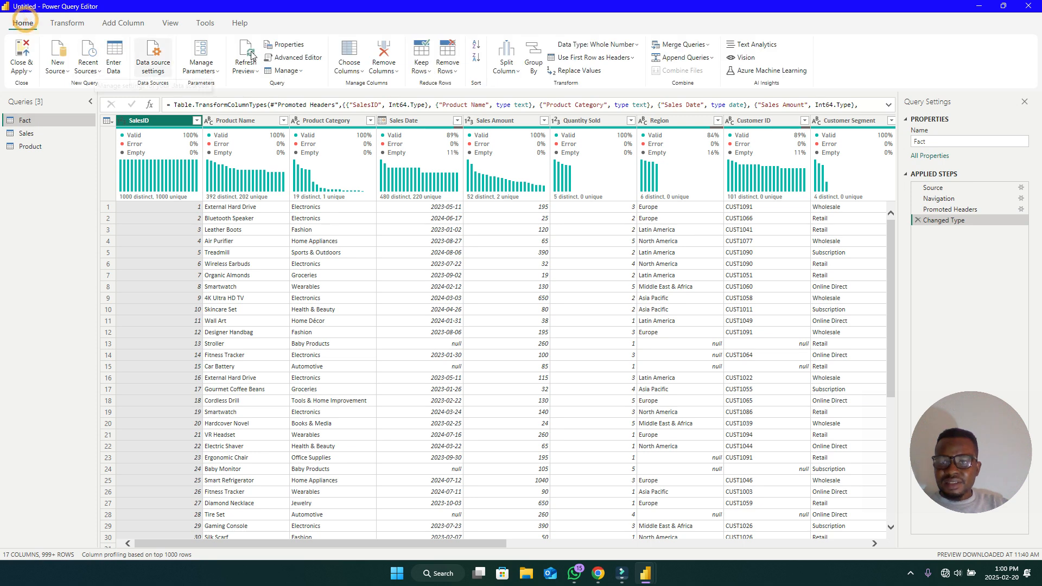
left_click(346, 56)
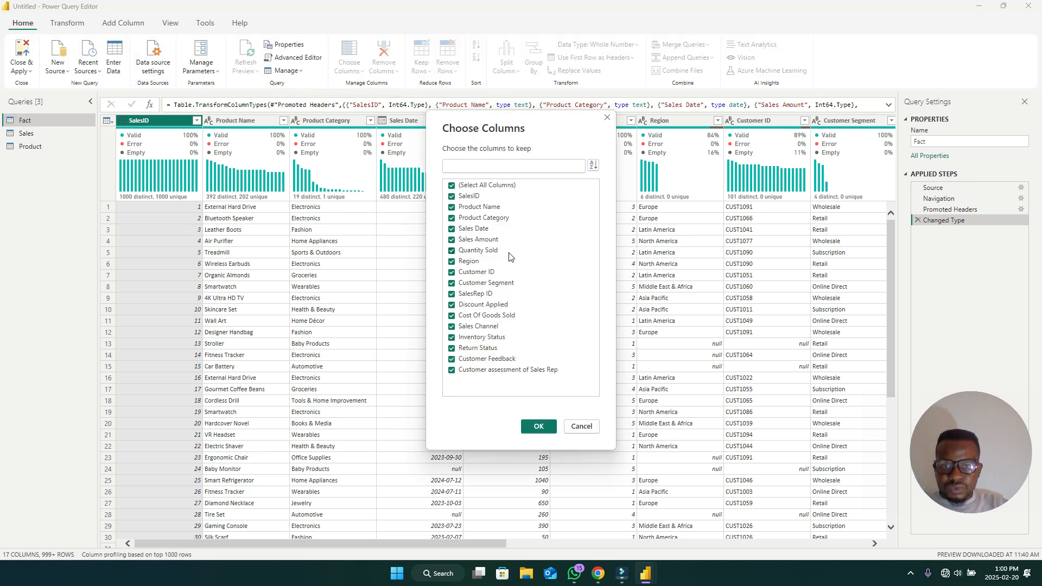
left_click(451, 186)
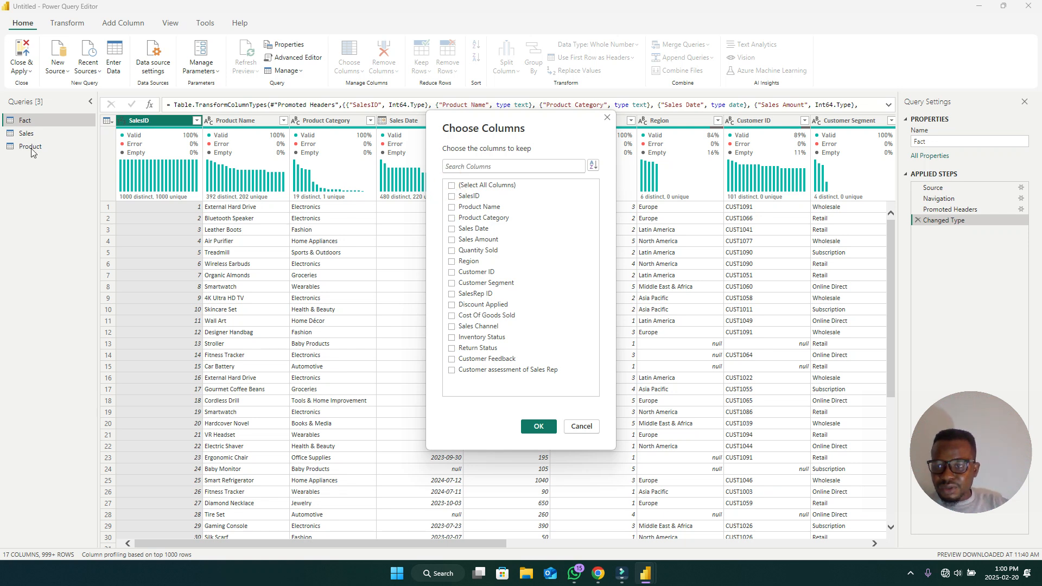
left_click(452, 196)
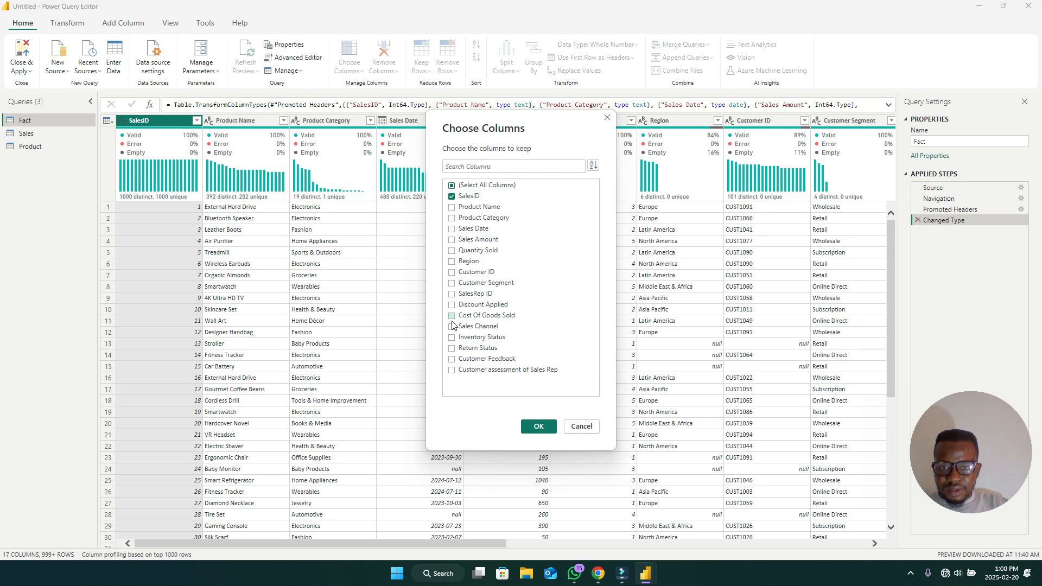
left_click(538, 427)
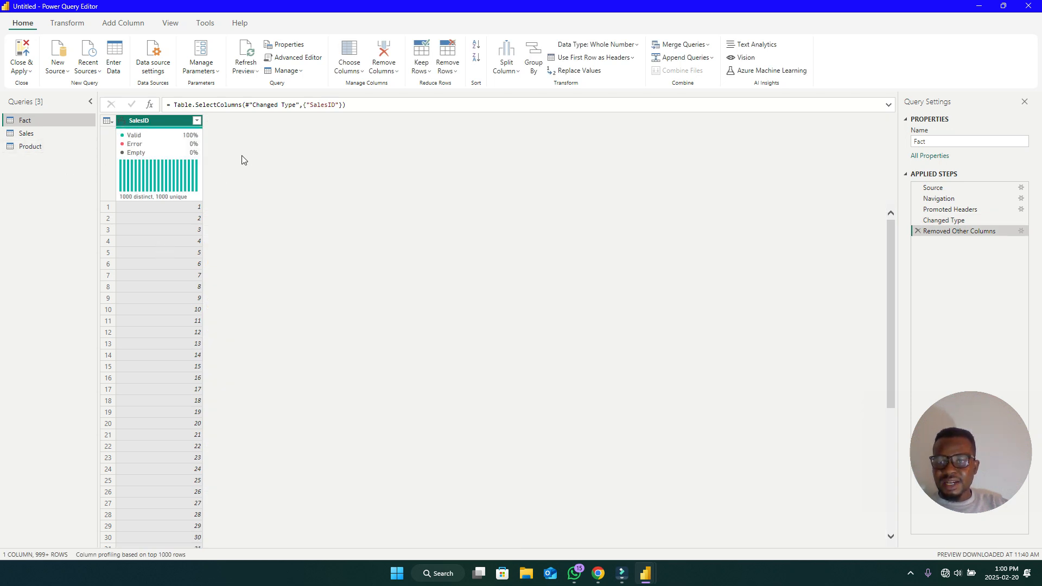
- Add an index column starting from 1 to the Fact query
left_click(41, 146)
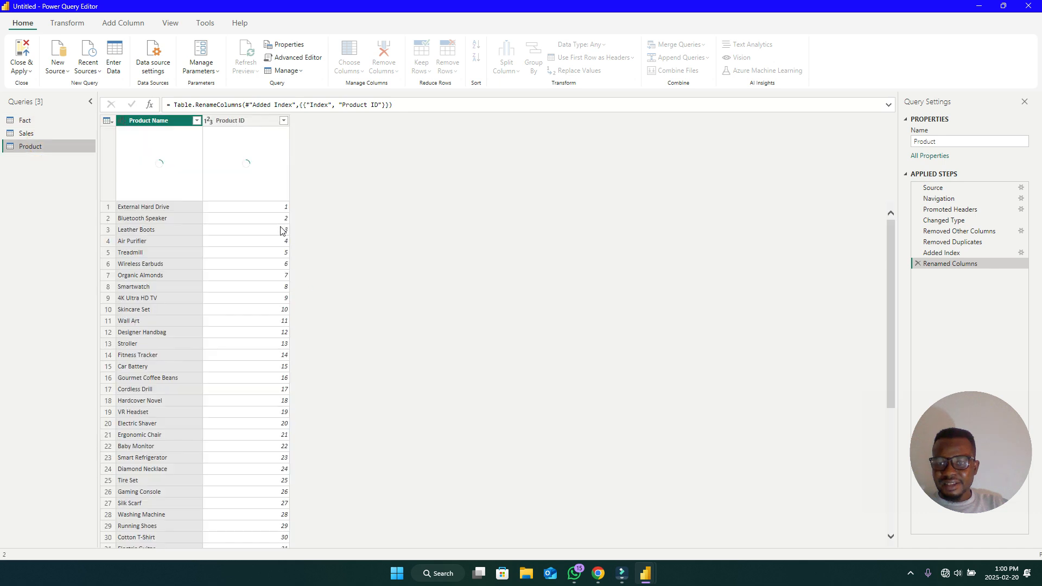
left_click(35, 117)
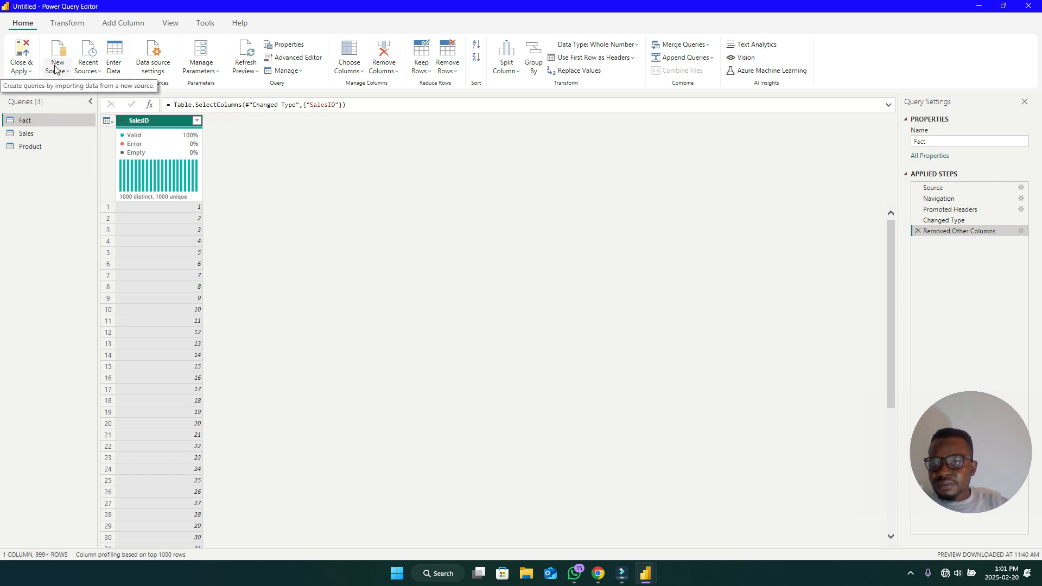
left_click(123, 23)
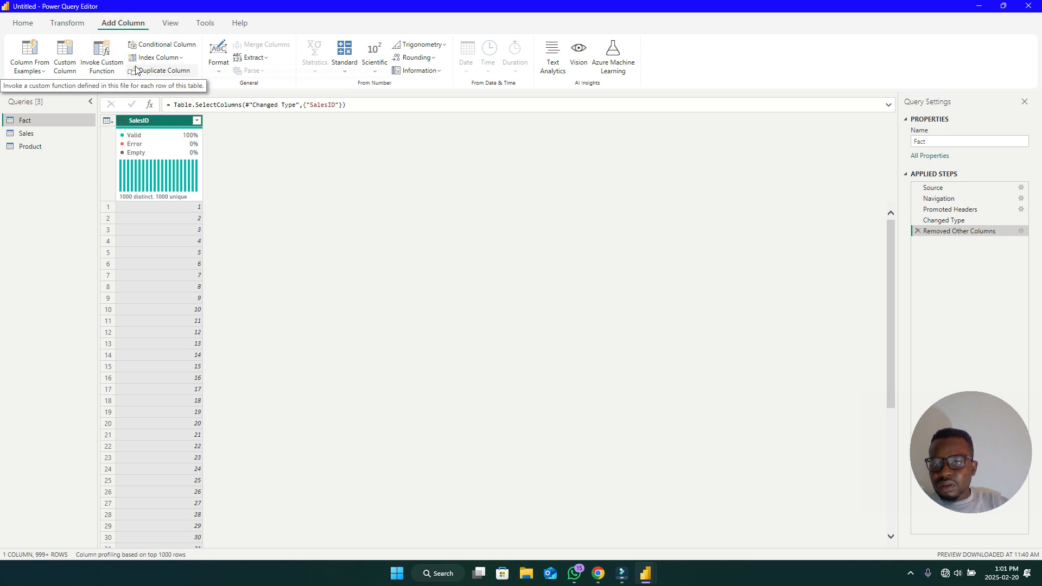
left_click(181, 58)
left_click(158, 87)
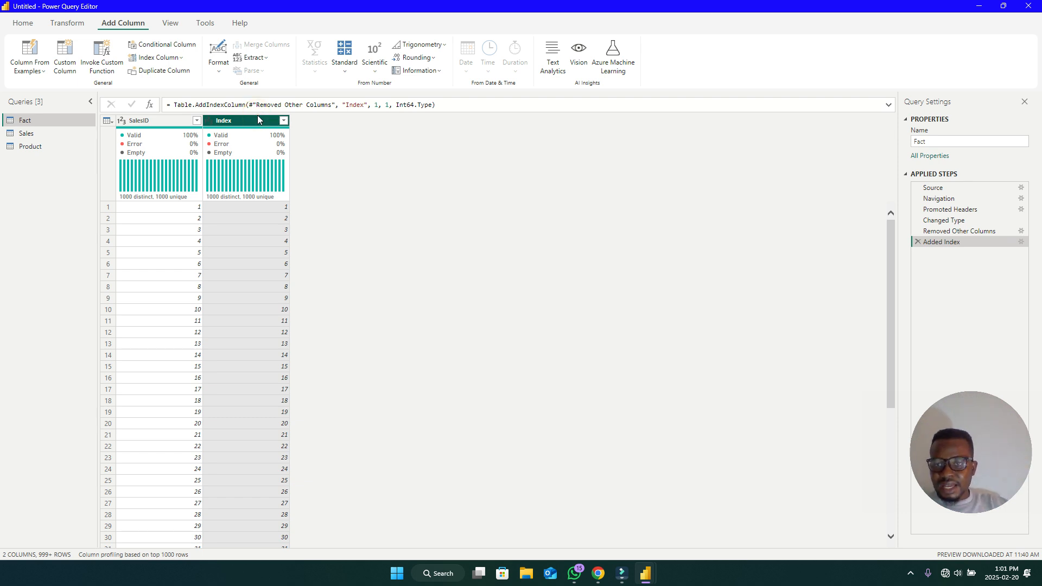
- Rename the index column in the Fact query as Product ID
double_click(252, 119)
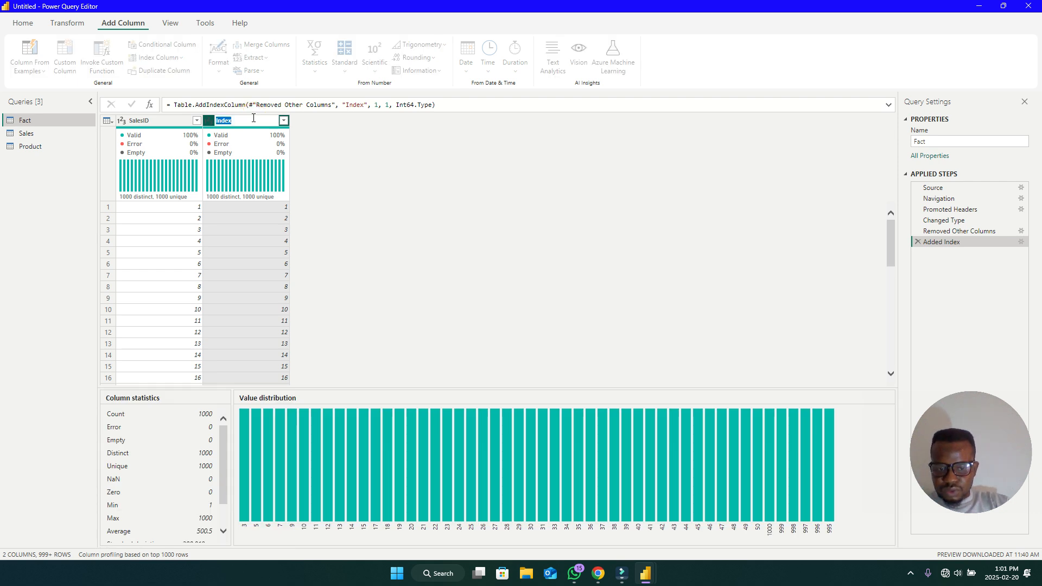
type("Pro")
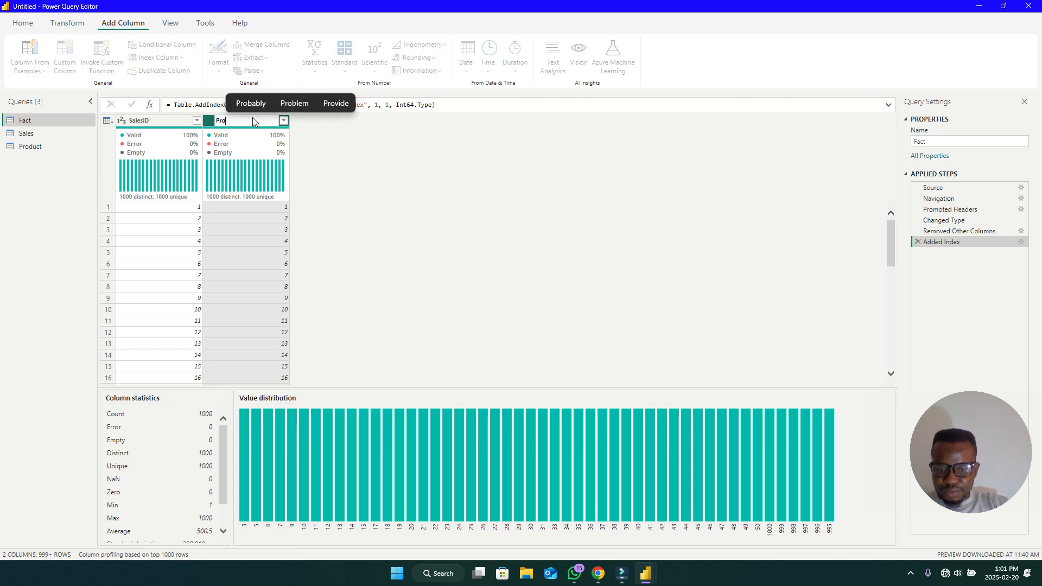
type("duct ")
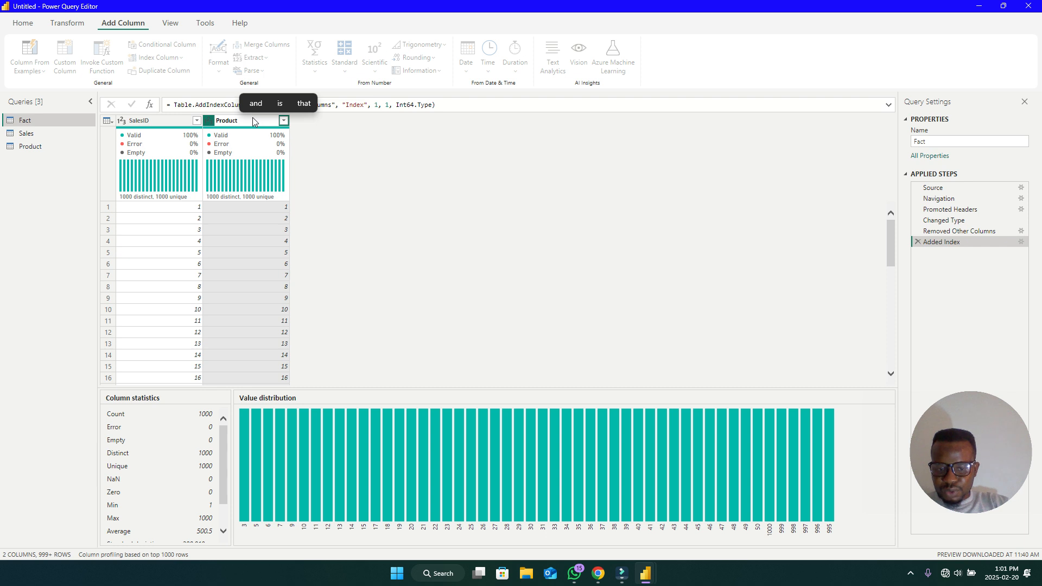
type("ID")
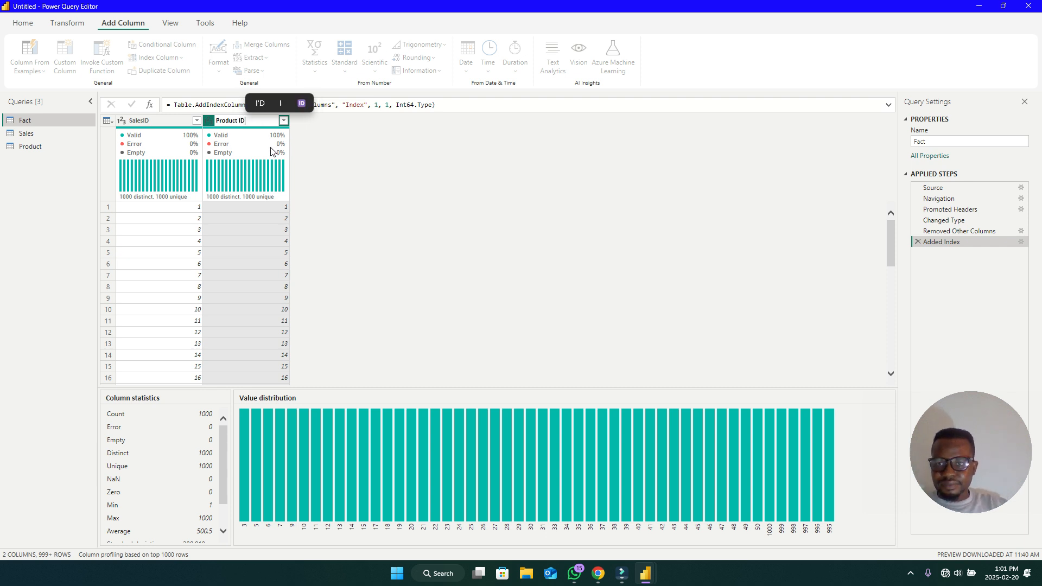
left_click(332, 186)
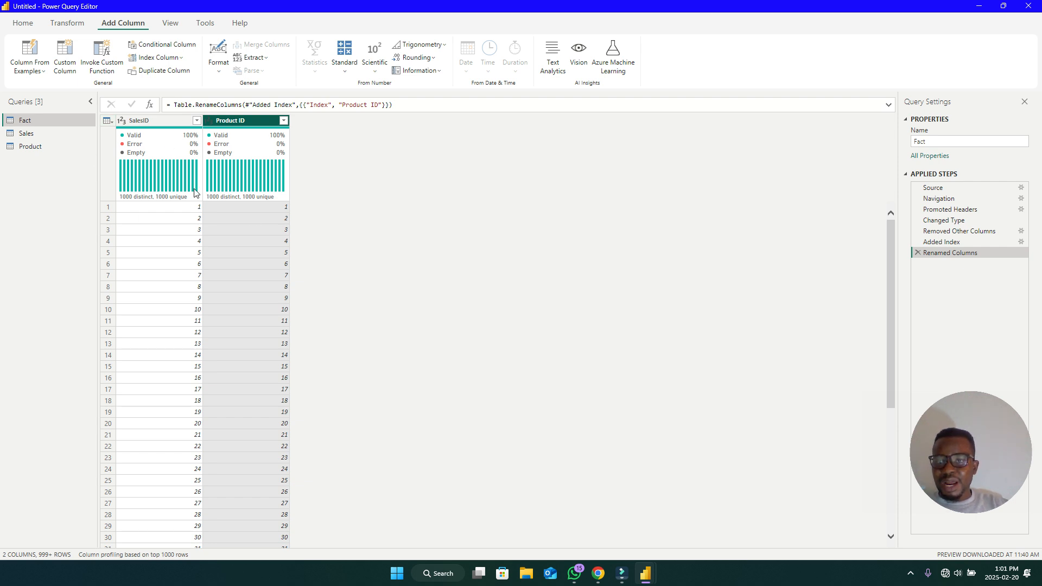
- Compare the ID columns across the Sales, Product and Fact queries
left_click(55, 131)
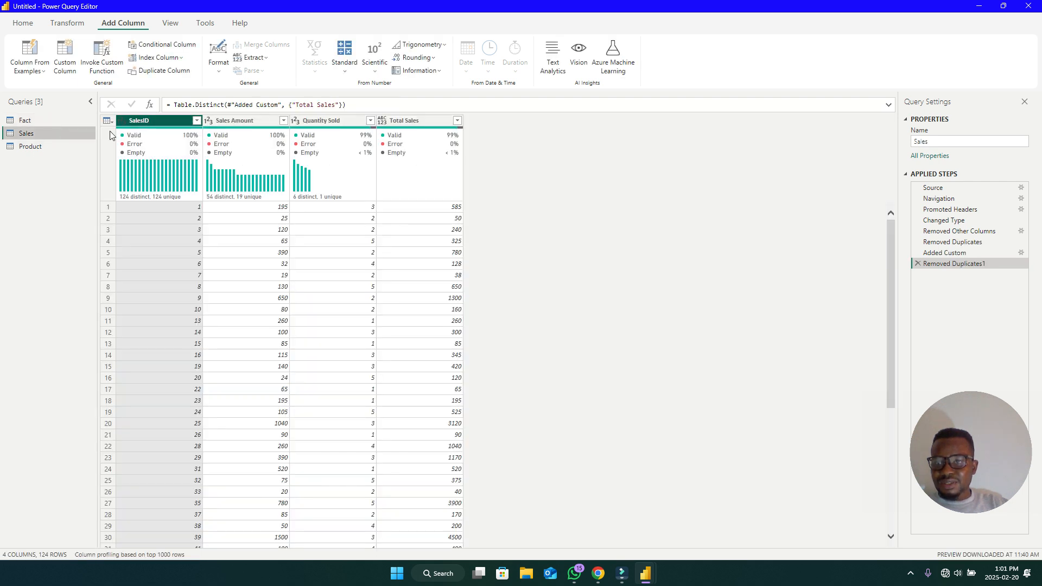
left_click(15, 149)
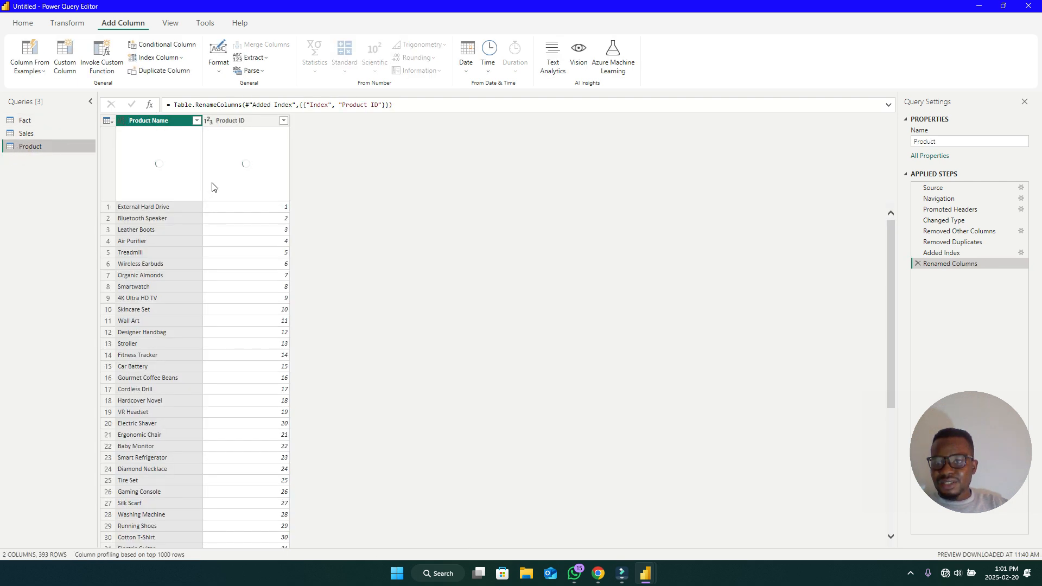
left_click(60, 121)
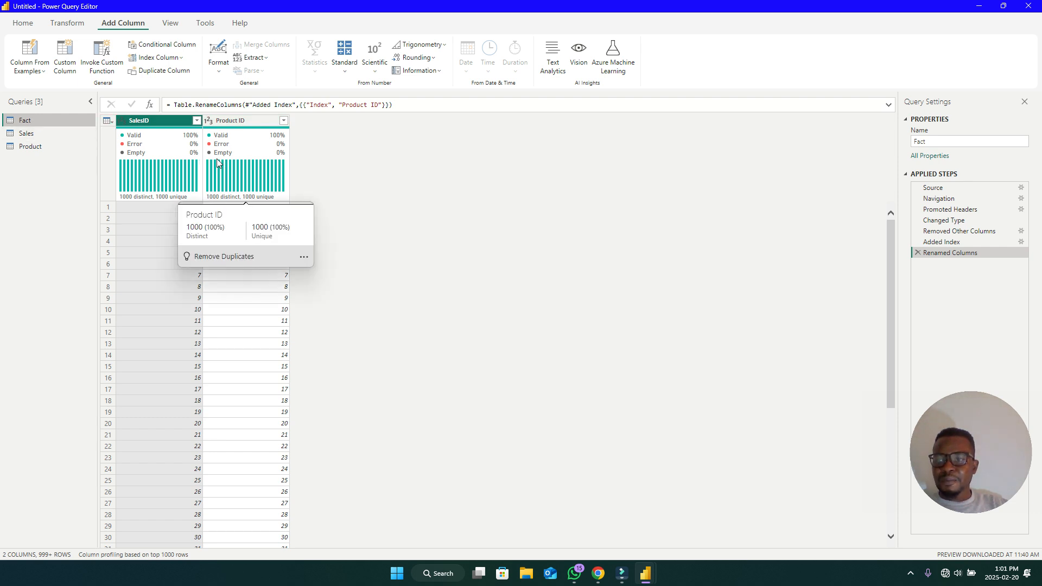
left_click(34, 135)
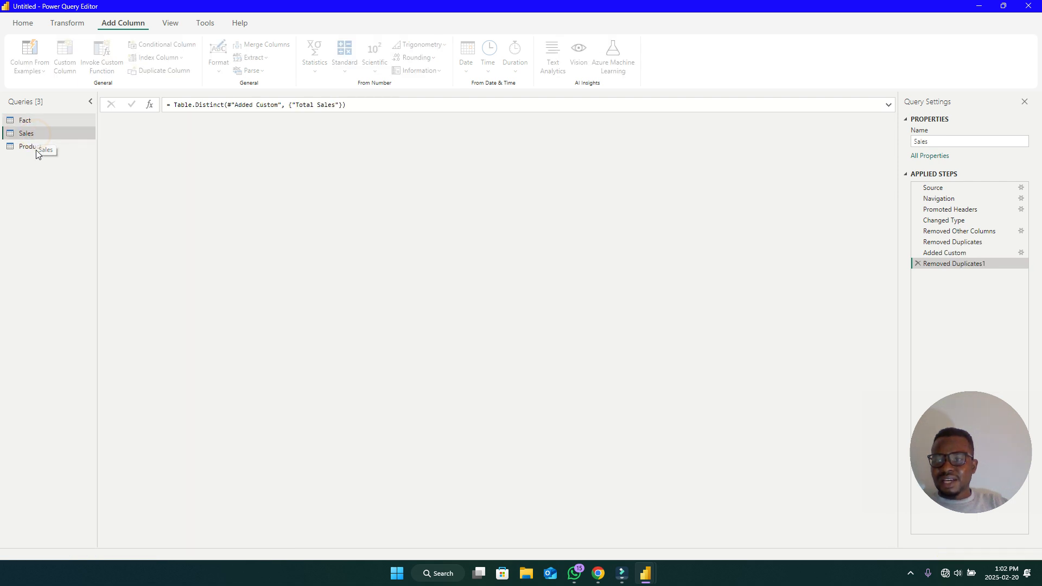
left_click(36, 150)
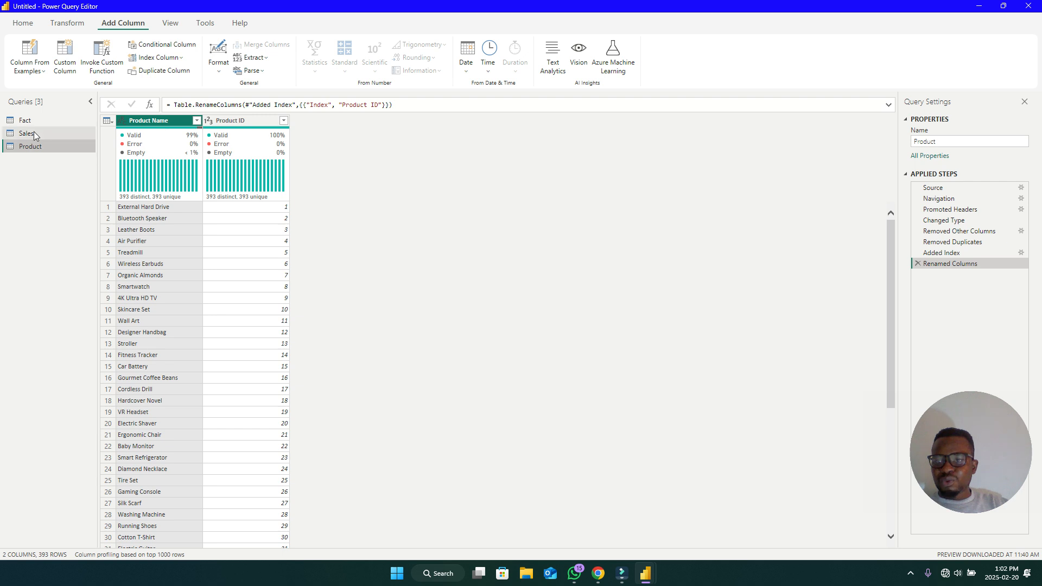
left_click(43, 119)
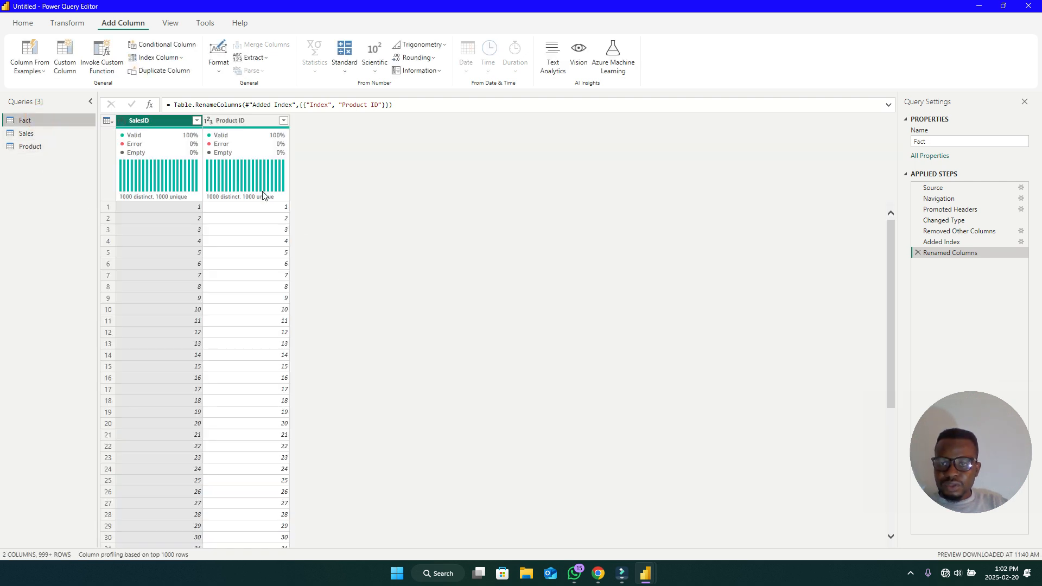
- Remove duplicate rows based on Product ID in the Fact query, and apply all query changes to the report
right_click(243, 121)
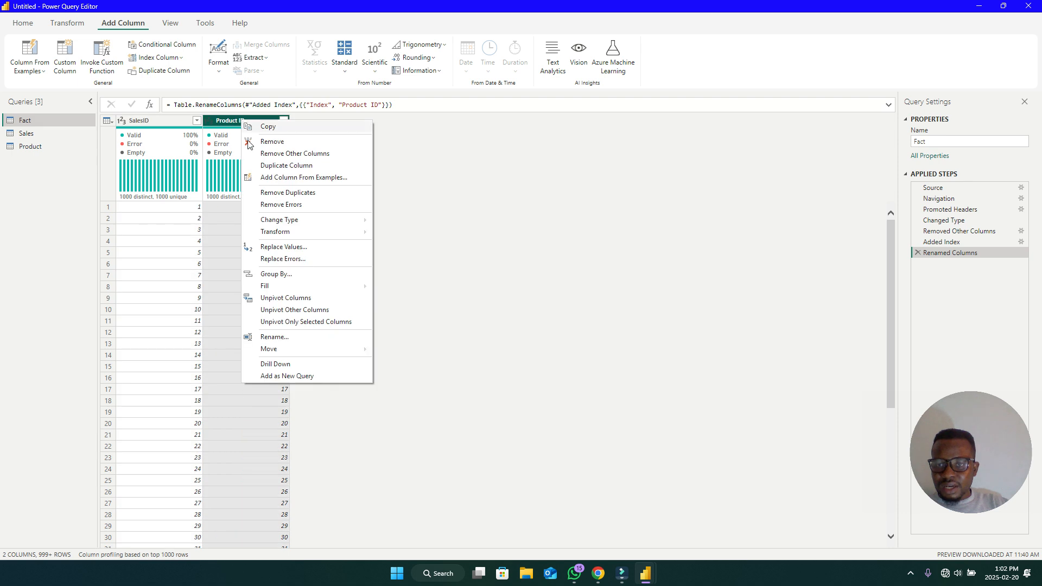
left_click(287, 192)
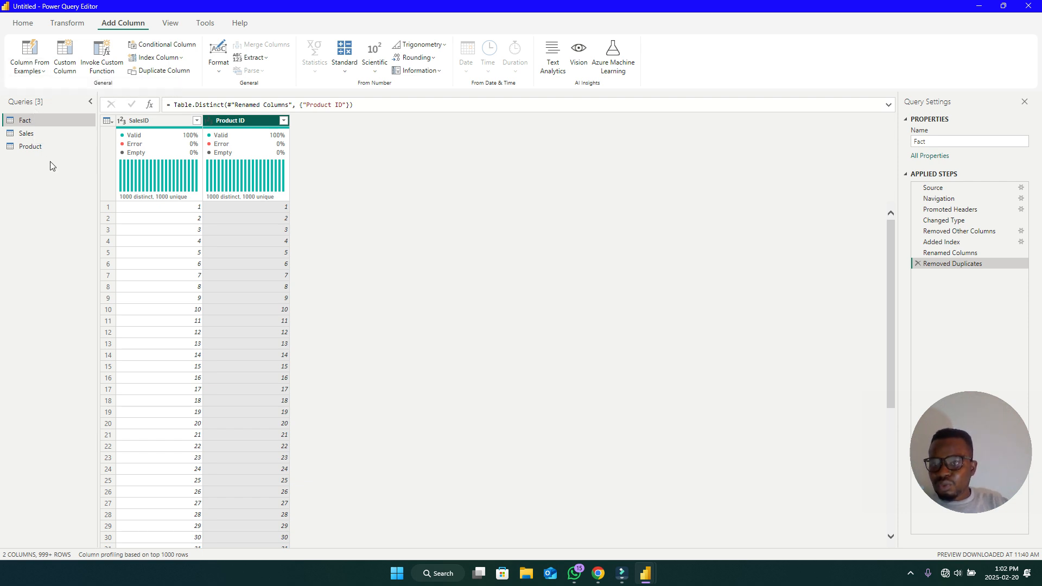
left_click(22, 26)
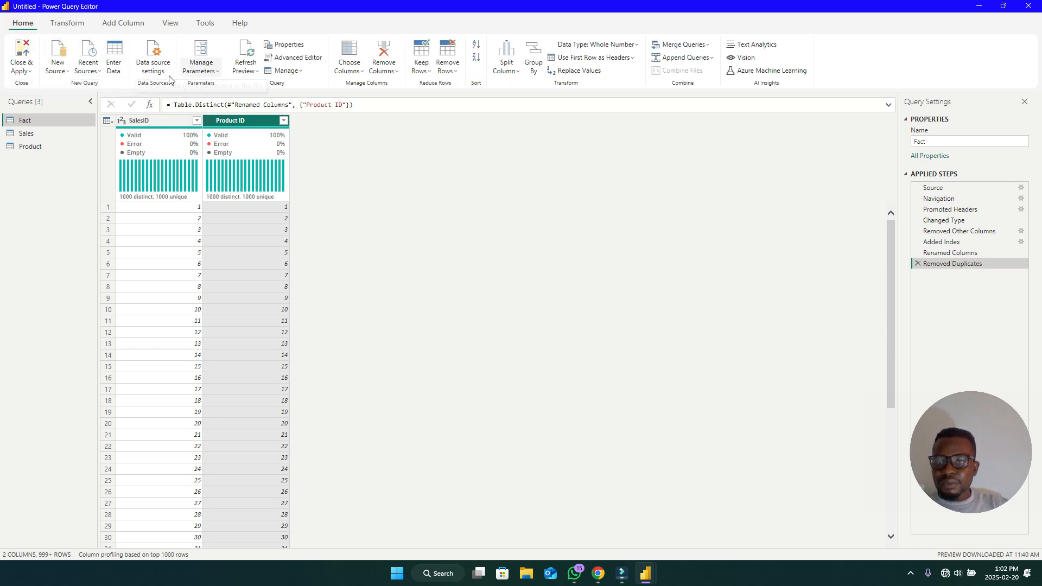
left_click(27, 52)
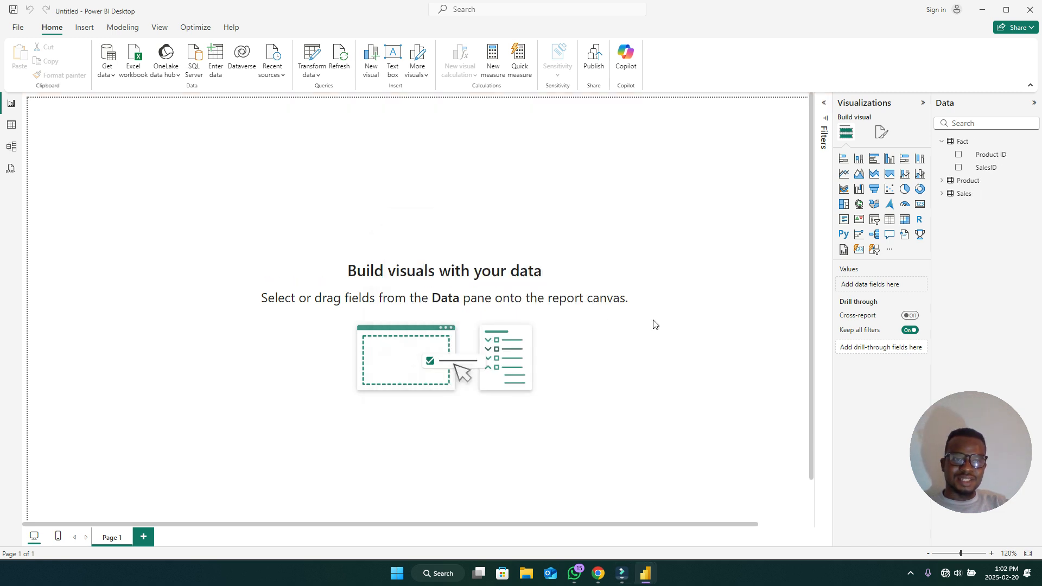
- Examine which fields the loaded Fact, Product and Sales tables contain
left_click(941, 143)
left_click(942, 142)
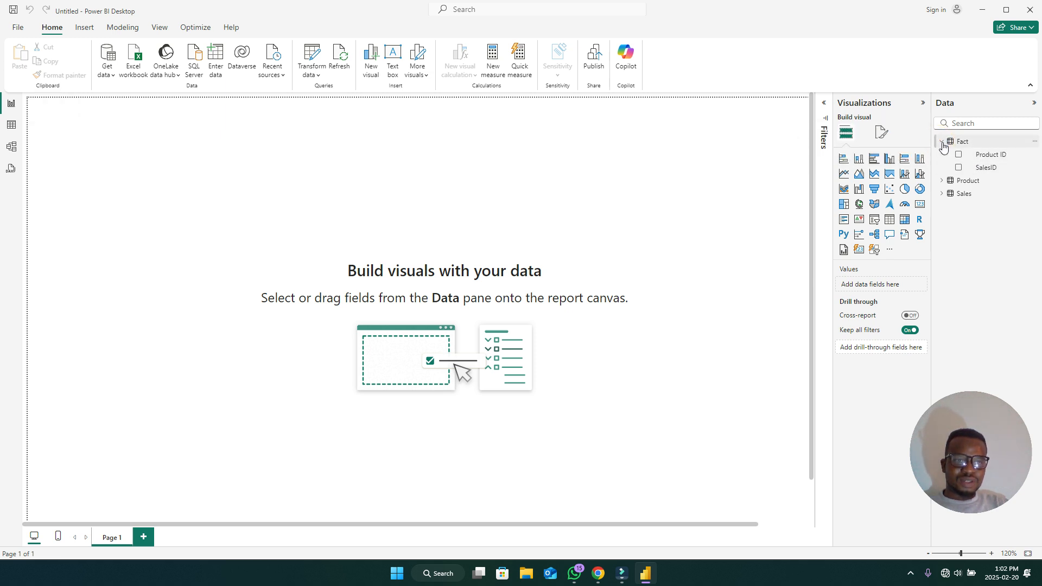
left_click(941, 142)
left_click(943, 156)
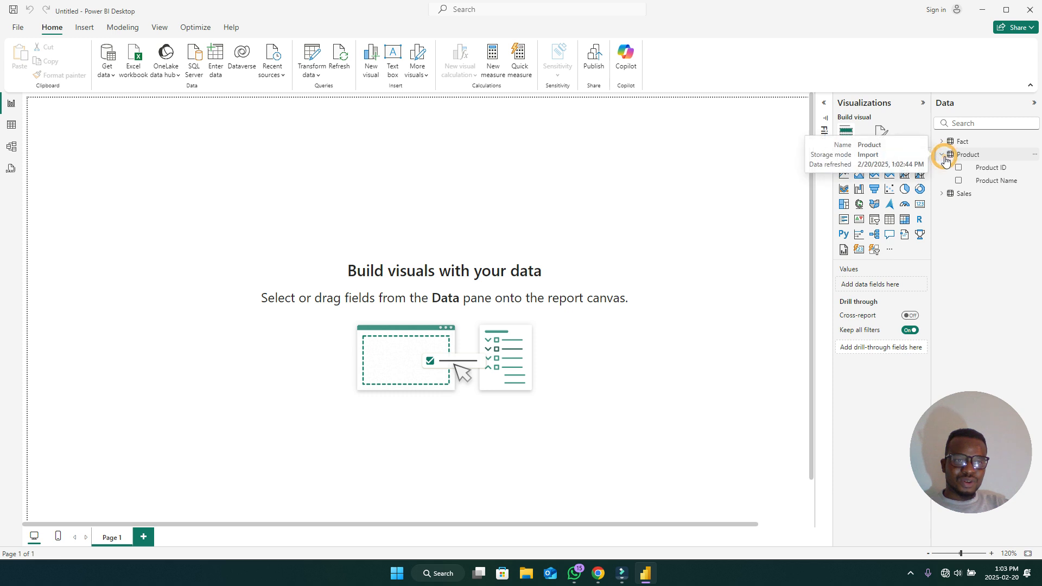
left_click(943, 156)
left_click(944, 169)
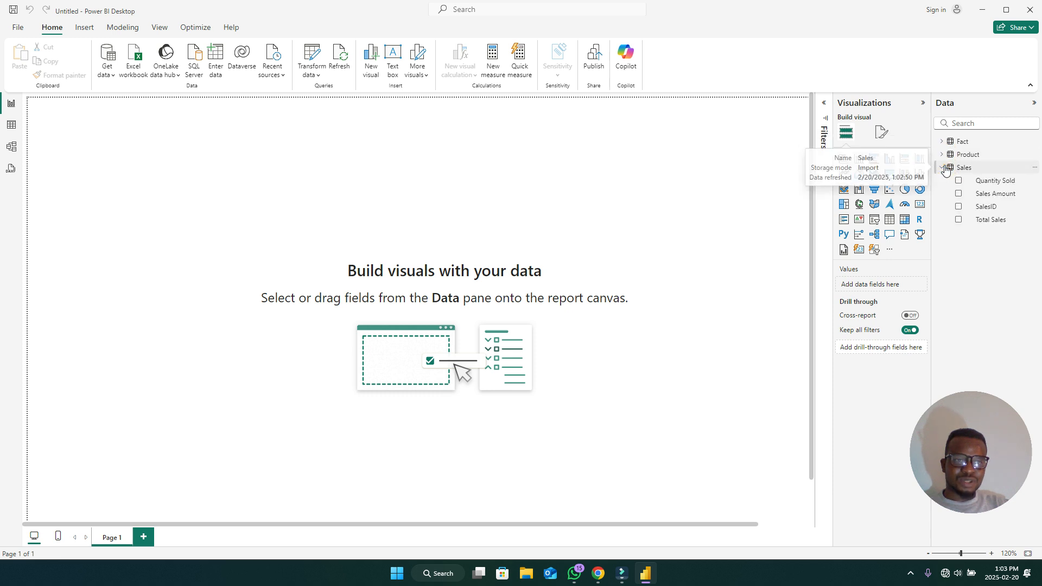
left_click(944, 168)
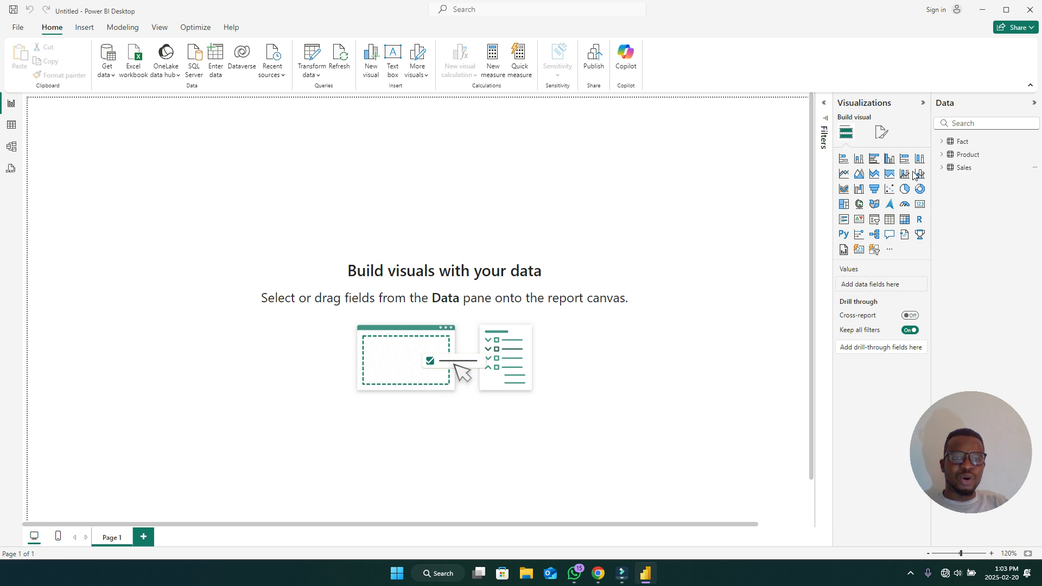
left_click(941, 142)
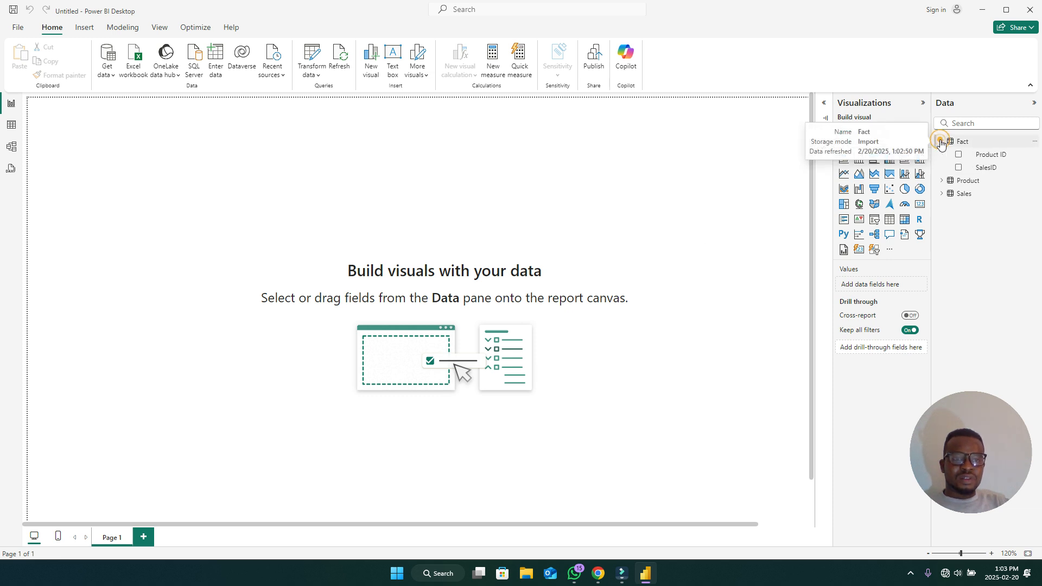
left_click(943, 180)
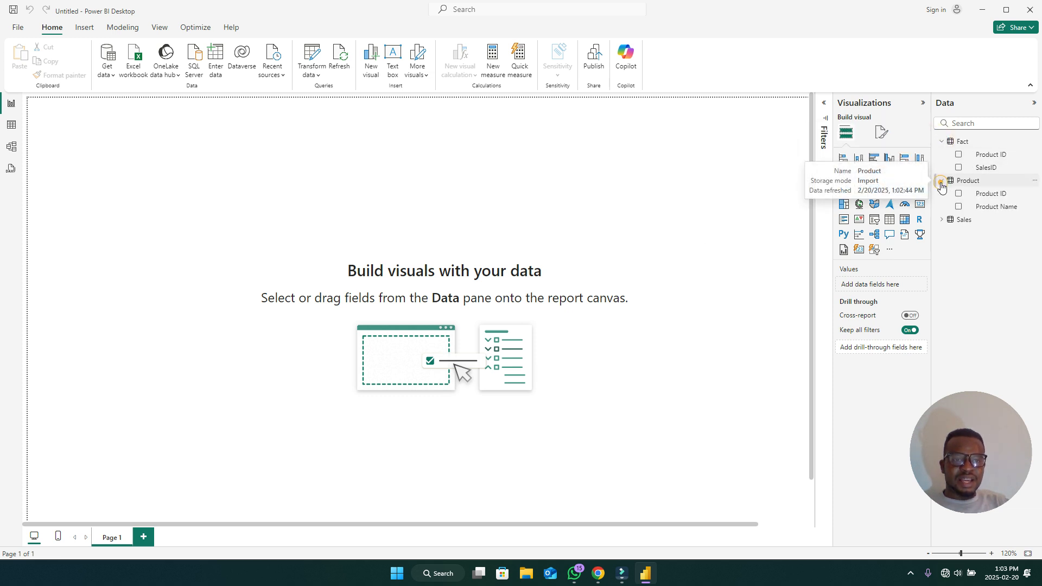
left_click(944, 223)
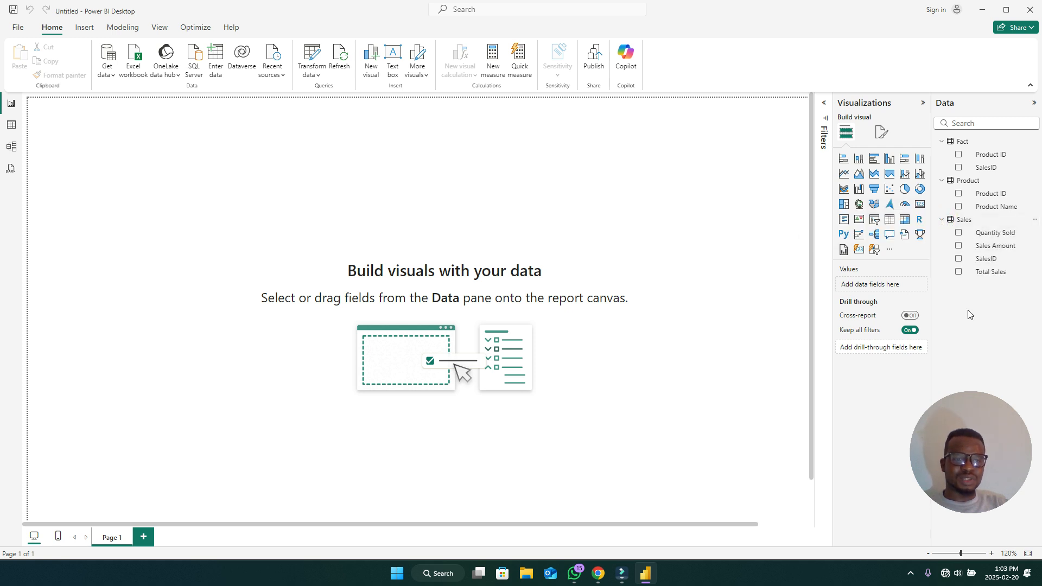
left_click(941, 219)
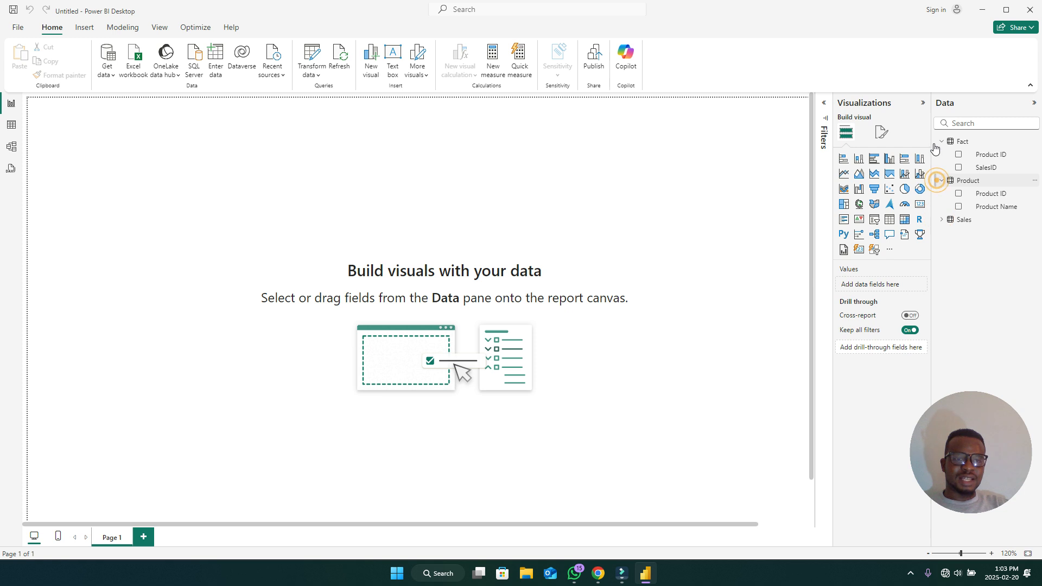
left_click(936, 180)
left_click(943, 142)
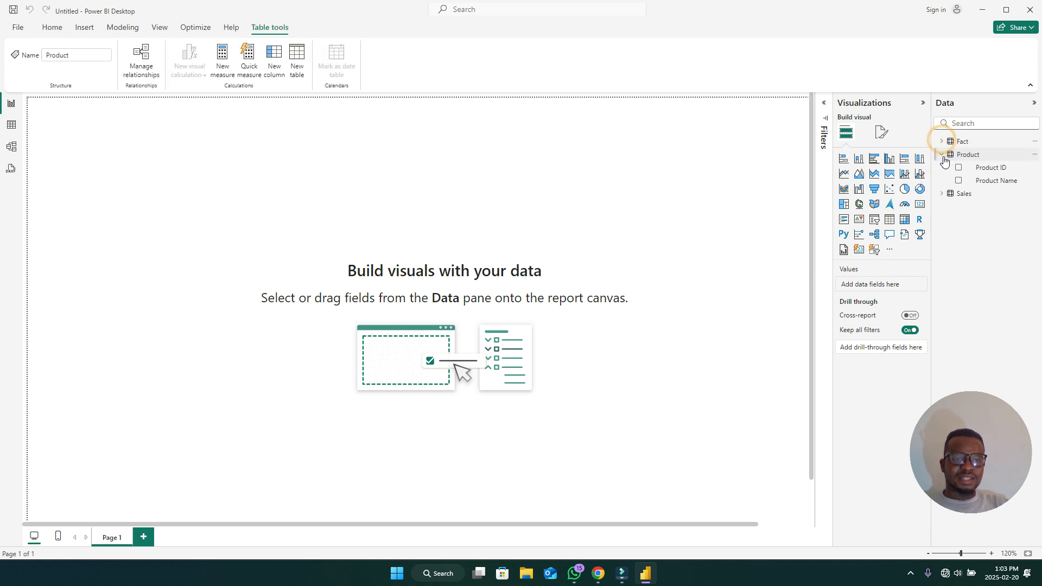
left_click(941, 155)
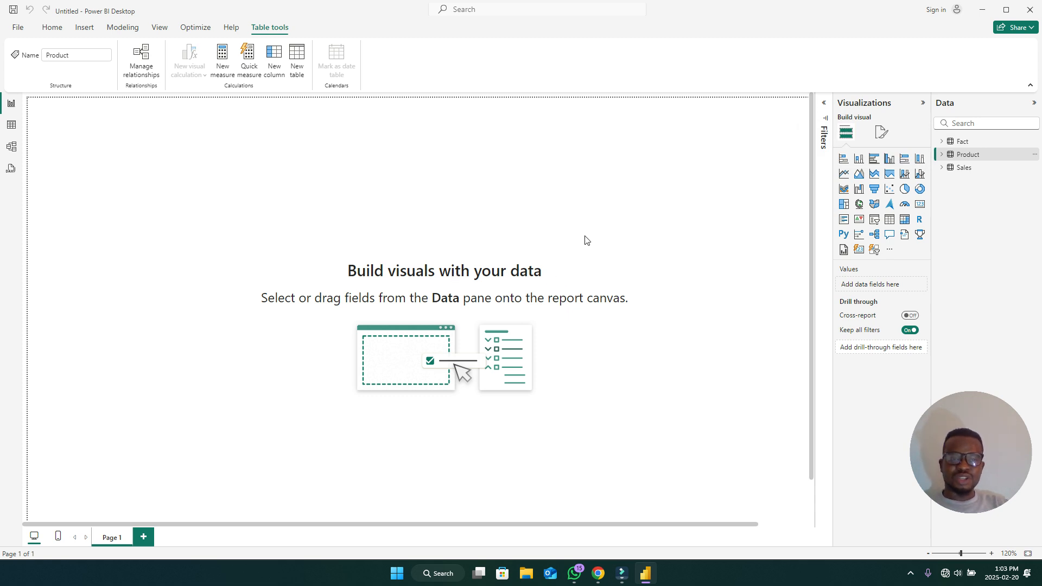
- Show the data model diagram and arrange the tables in a row with Fact between Product and Sales
left_click(13, 152)
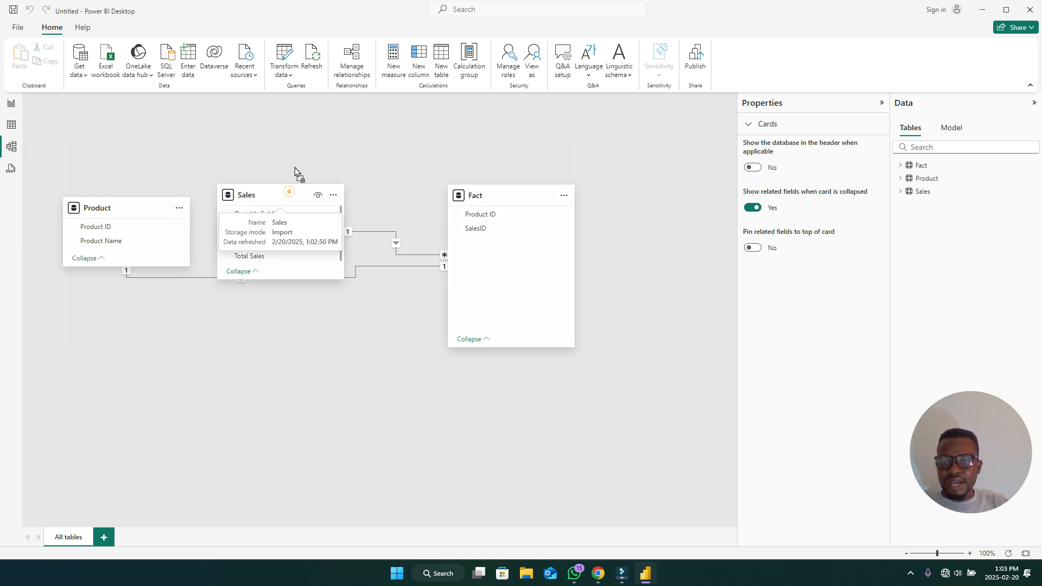
left_click_drag(290, 191, 300, 131)
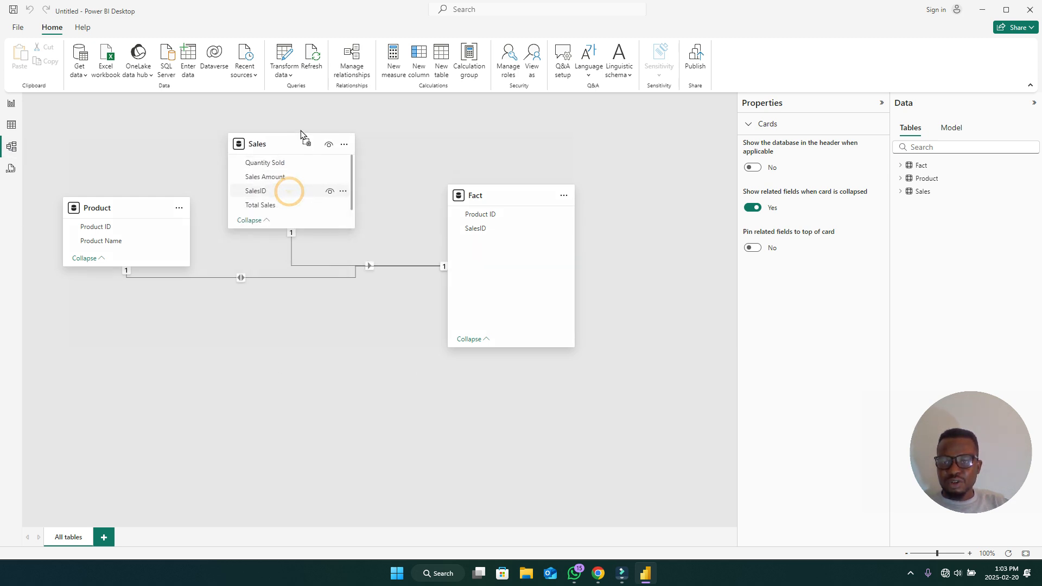
left_click(494, 245)
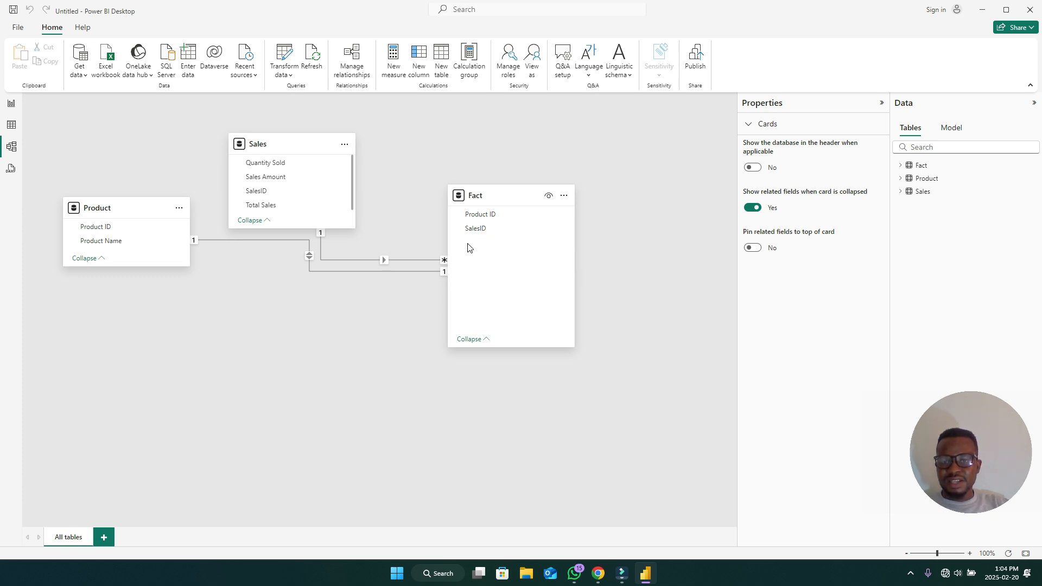
left_click_drag(488, 196, 211, 271)
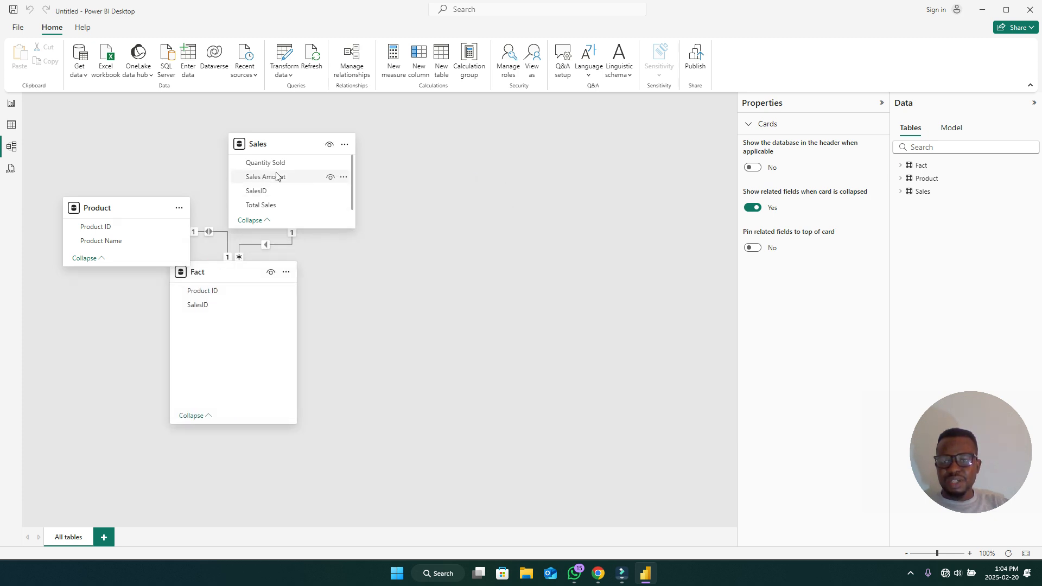
left_click_drag(276, 149, 527, 207)
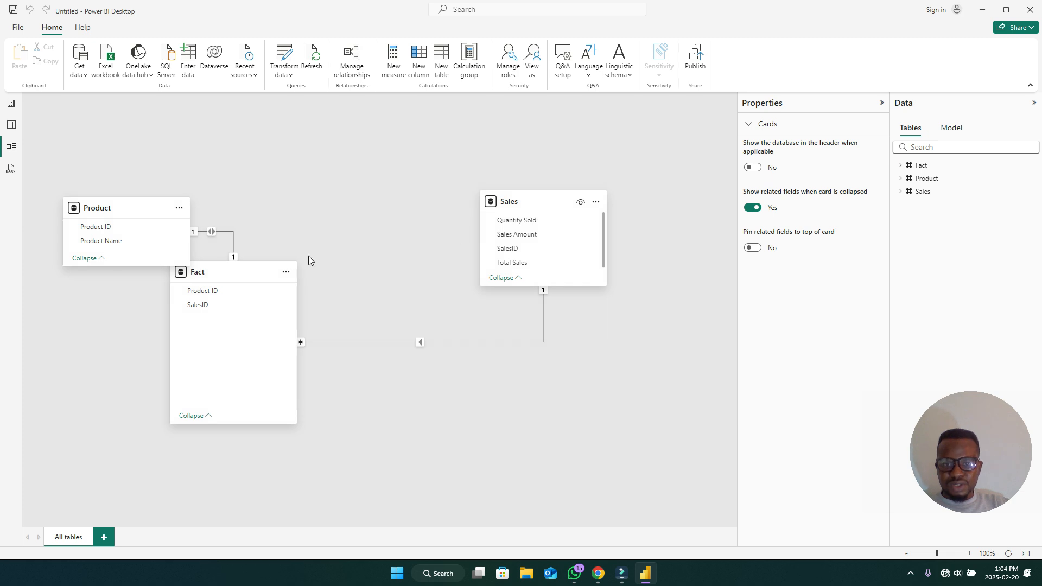
left_click_drag(260, 274, 353, 191)
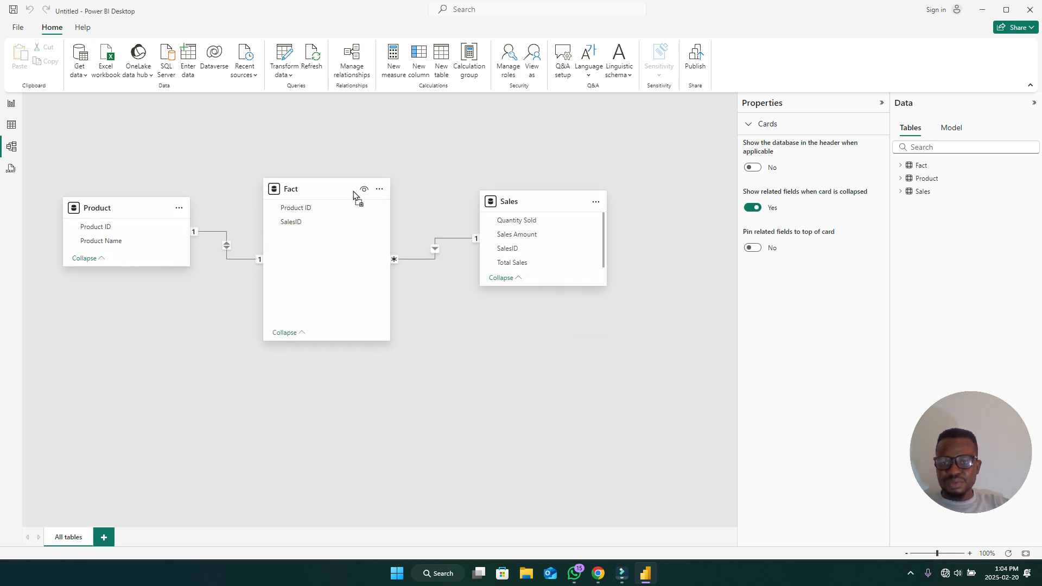
left_click_drag(532, 200, 599, 195)
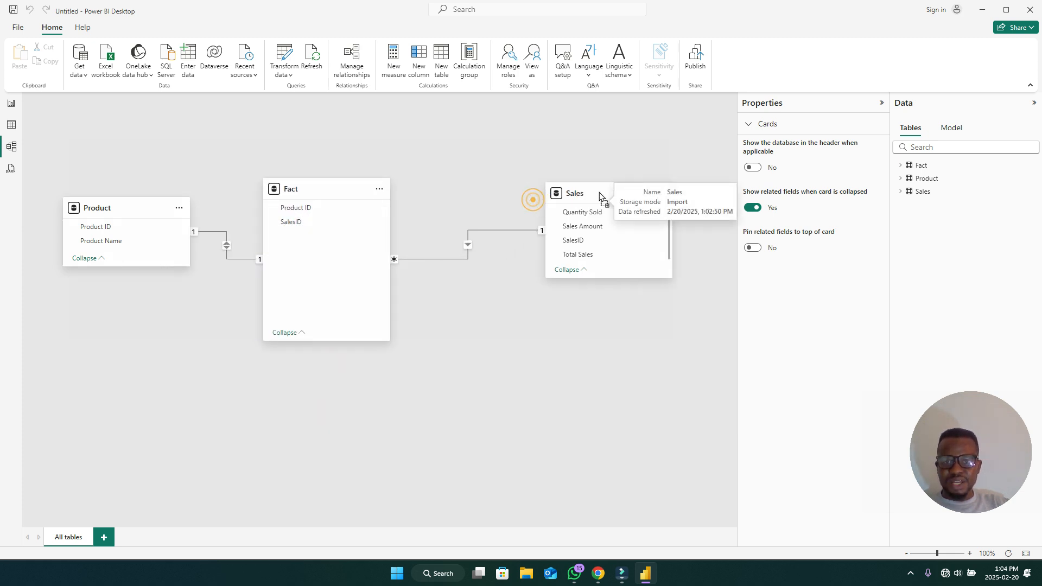
left_click_drag(319, 184, 363, 188)
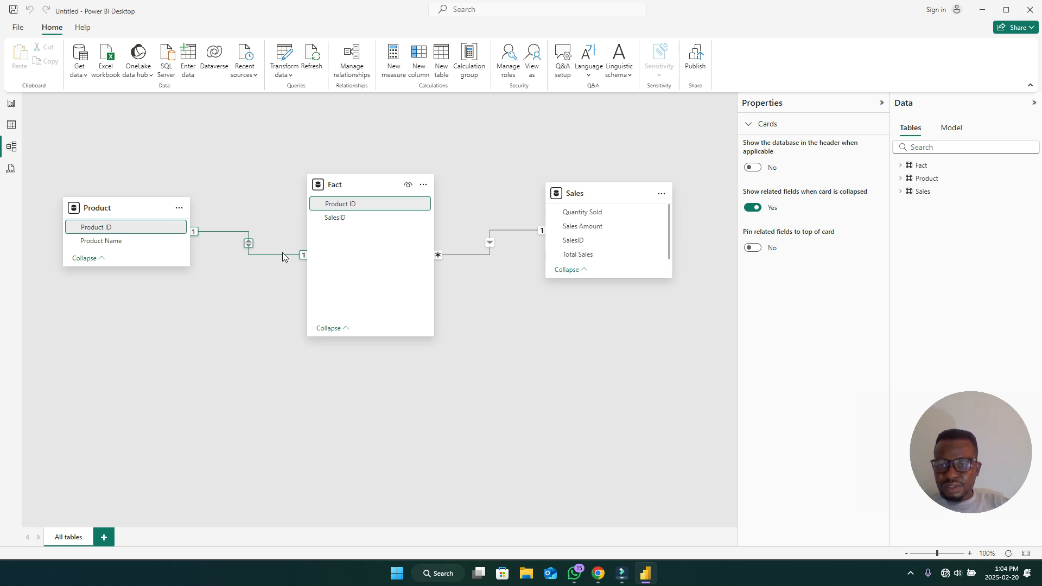
- Set the cardinality of the Product ID relationship from Product to Fact to One to many (1:*) and save it
left_click(248, 243)
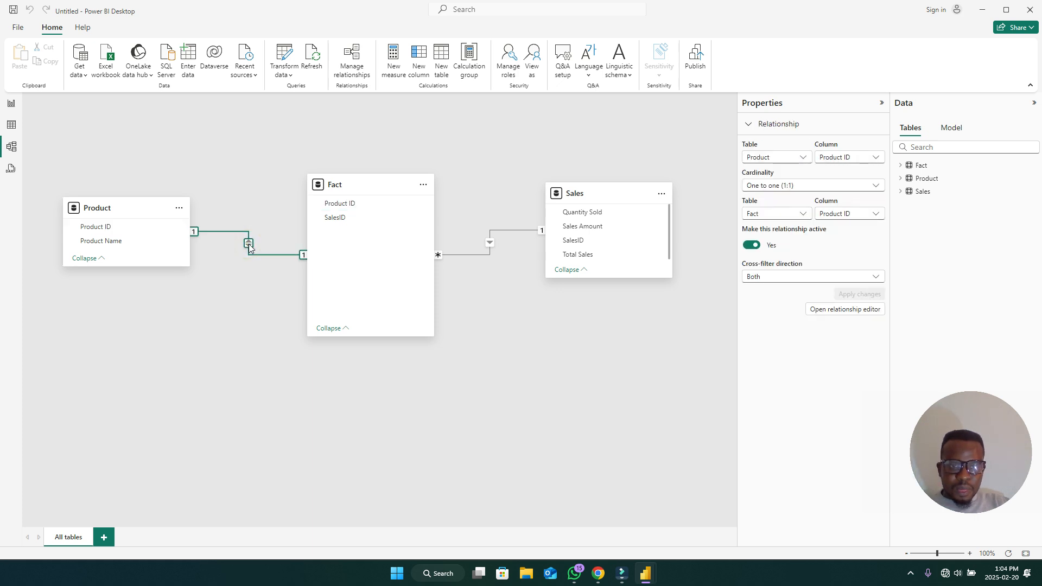
double_click(248, 244)
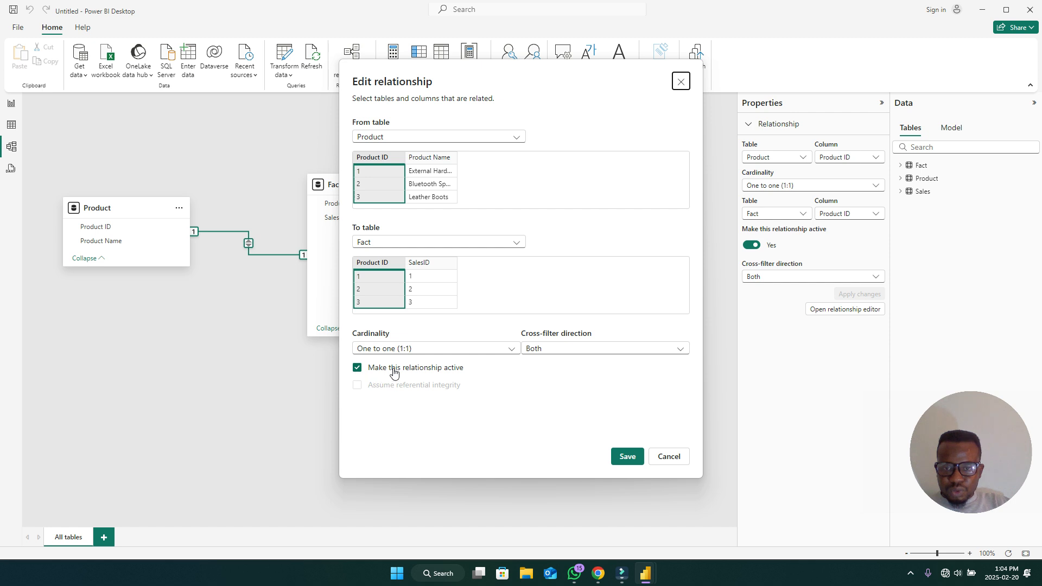
left_click(514, 351)
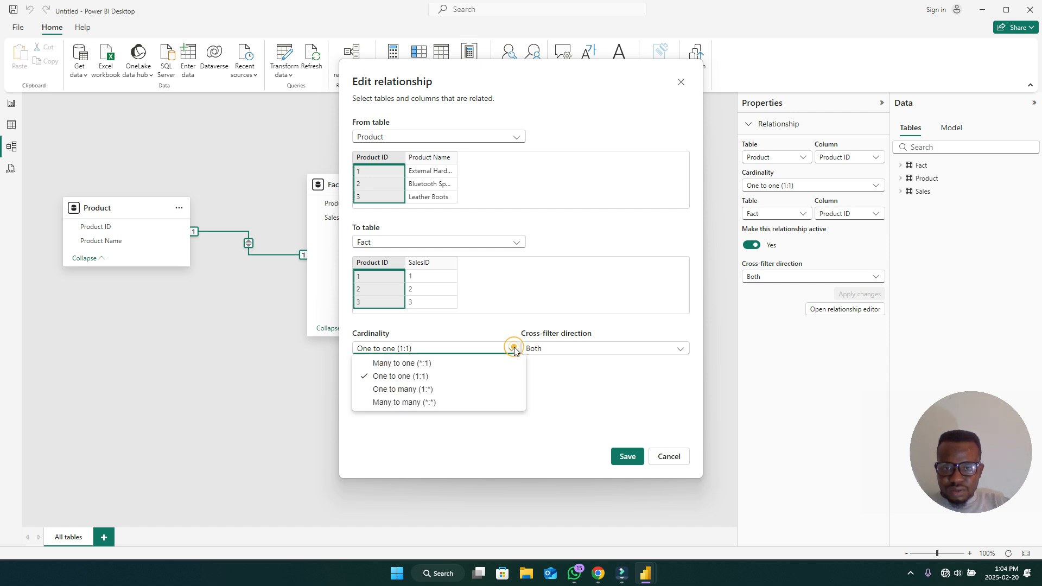
left_click(434, 389)
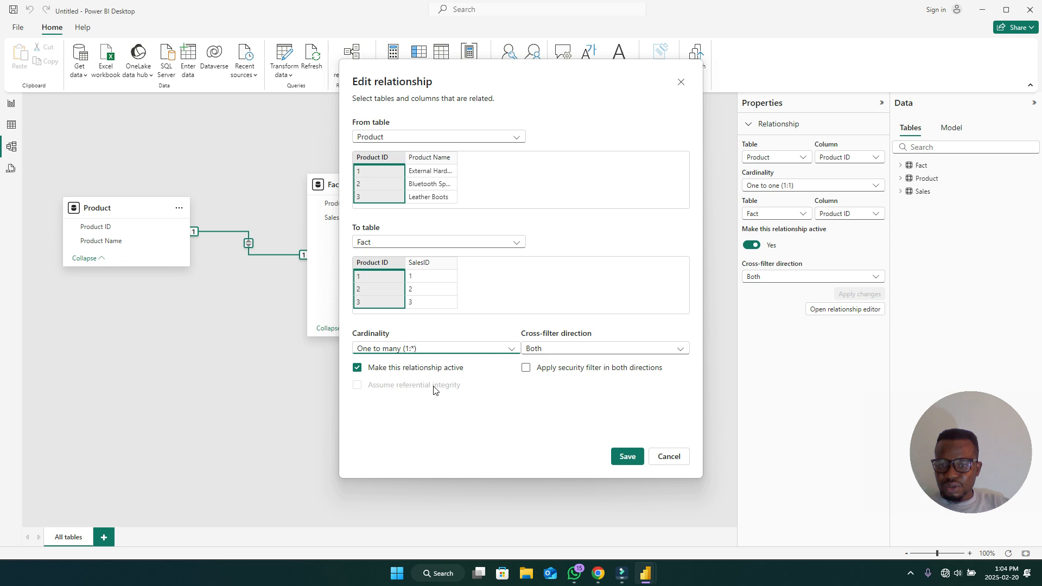
left_click(621, 461)
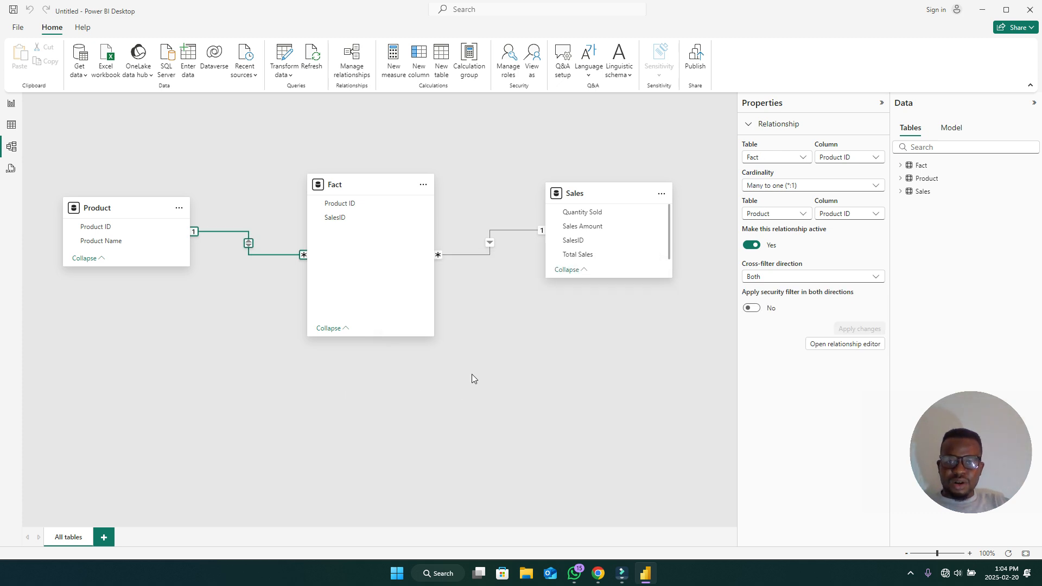
left_click(472, 376)
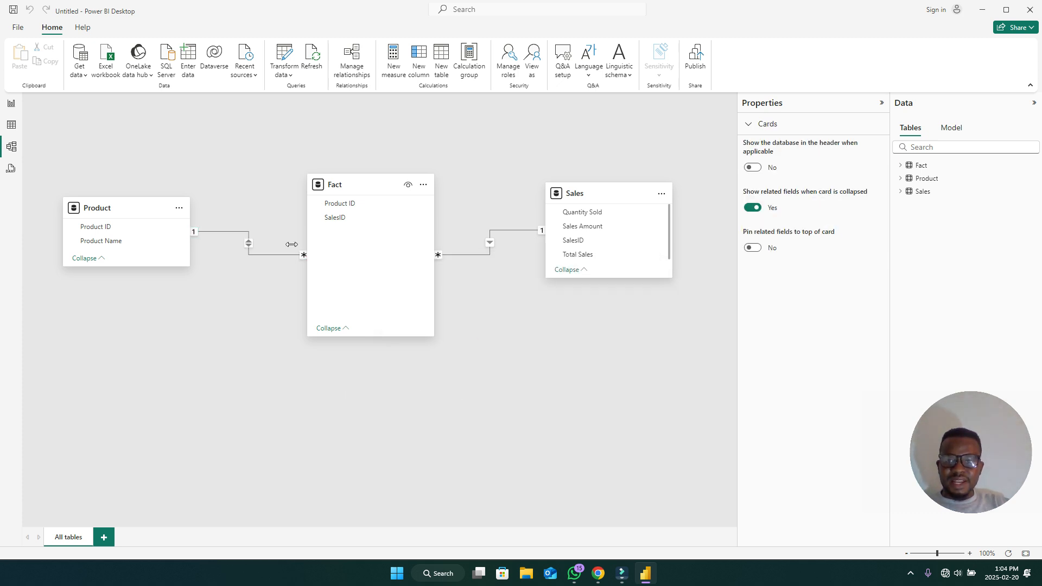